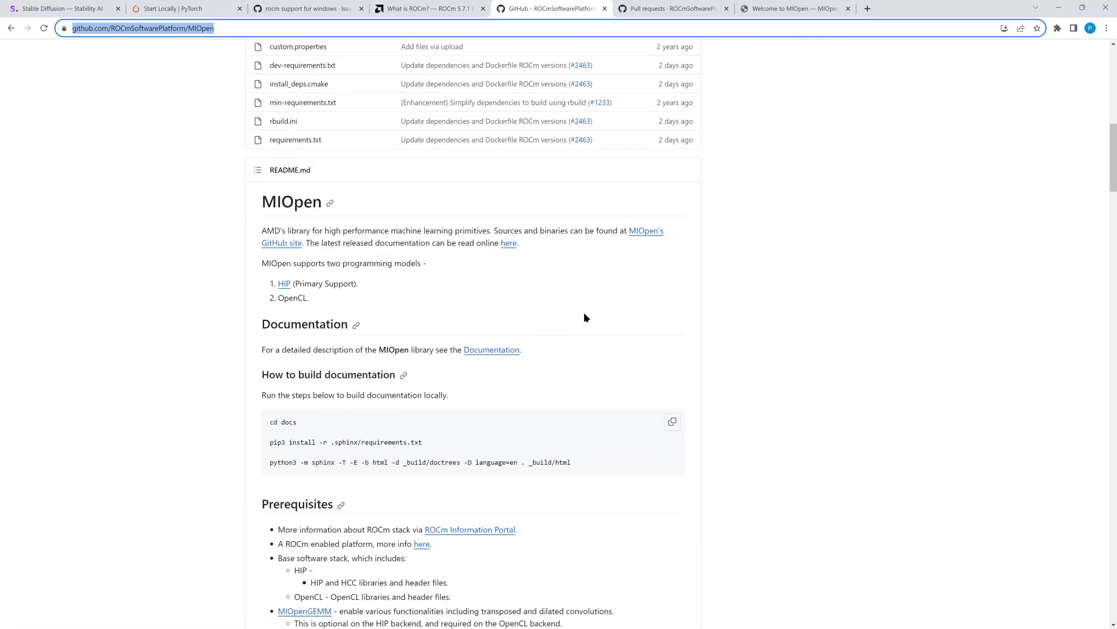
Review the MIOpen documentation, the PyTorch issue about ROCm support for Windows, and the PyTorch Start Locally page.
left_click(772, 10)
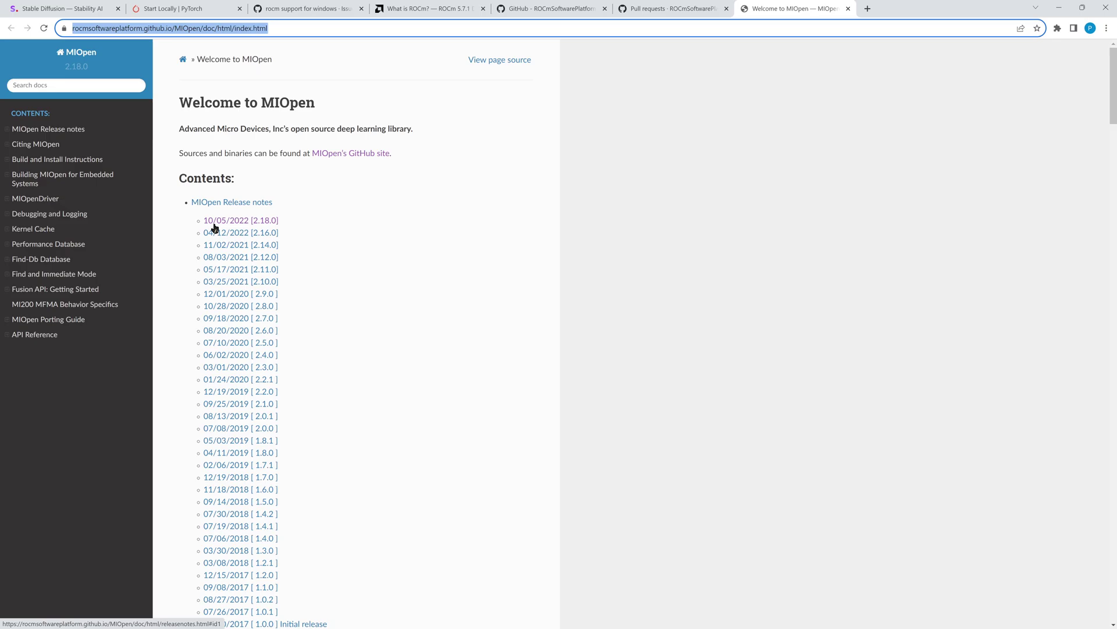
left_click(300, 12)
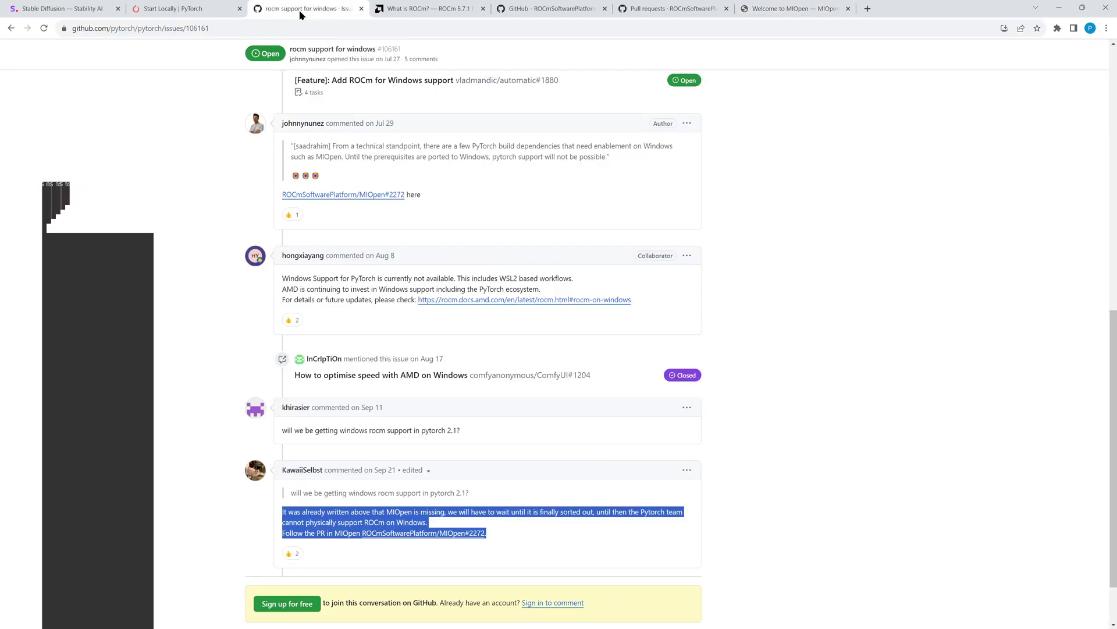
scroll(318, 265, "up", 15)
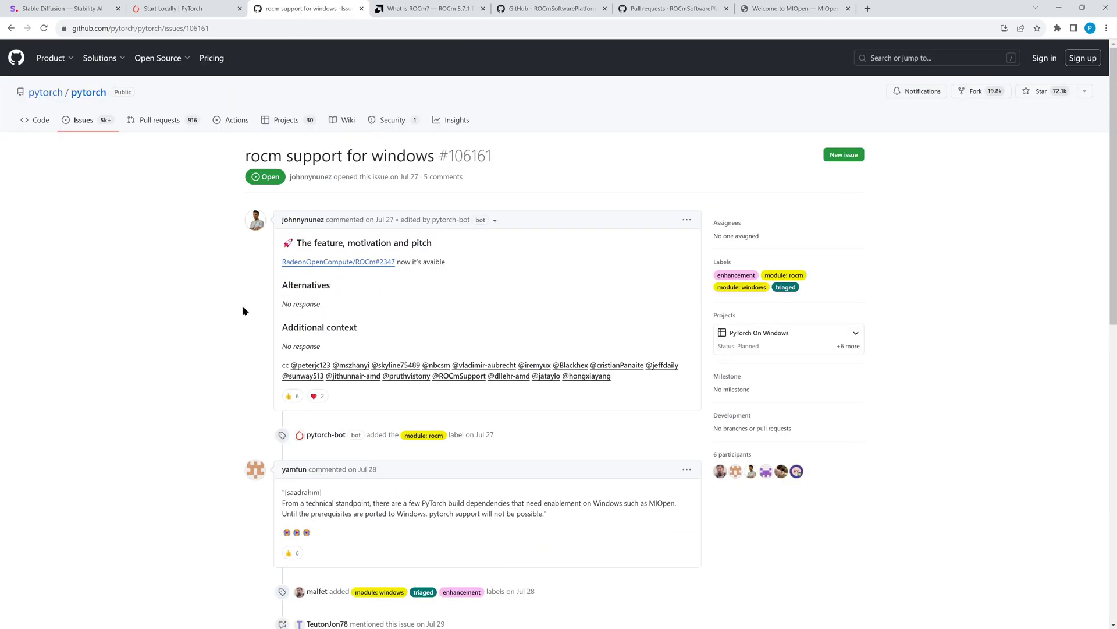
left_click(164, 10)
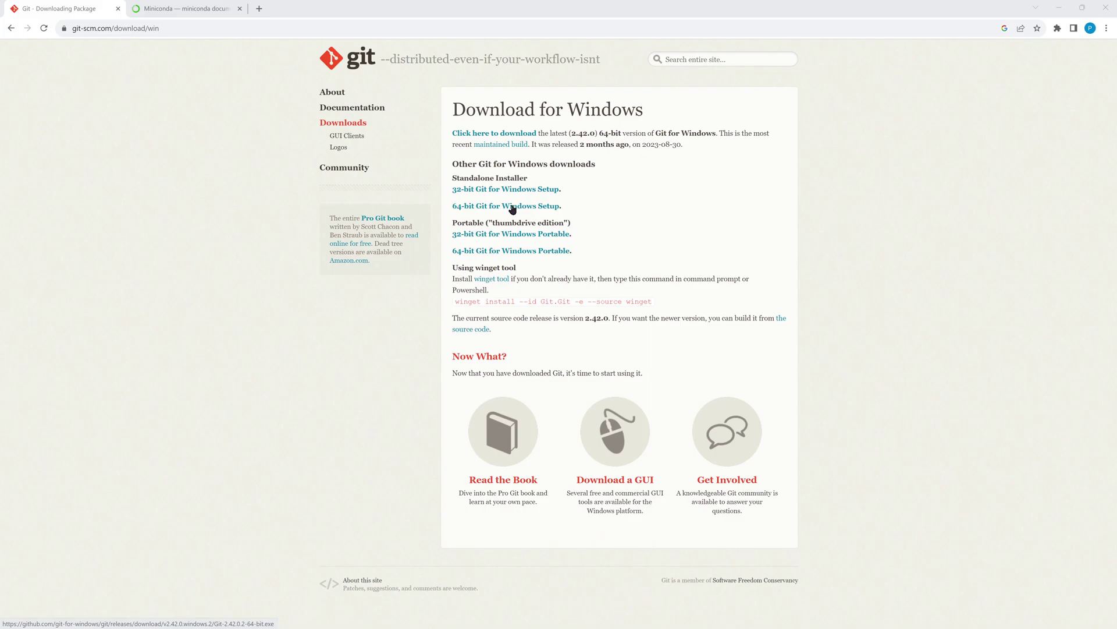
Download the Miniconda3 Windows 64-bit installer from the Miniconda documentation page.
key("ctrl+Tab")
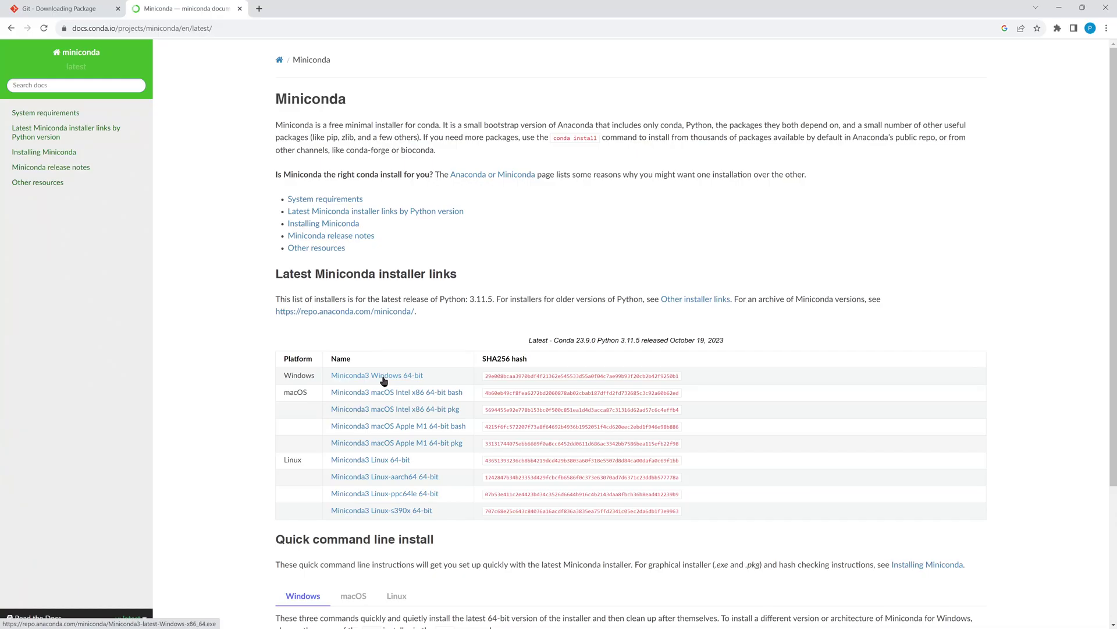
left_click(383, 378)
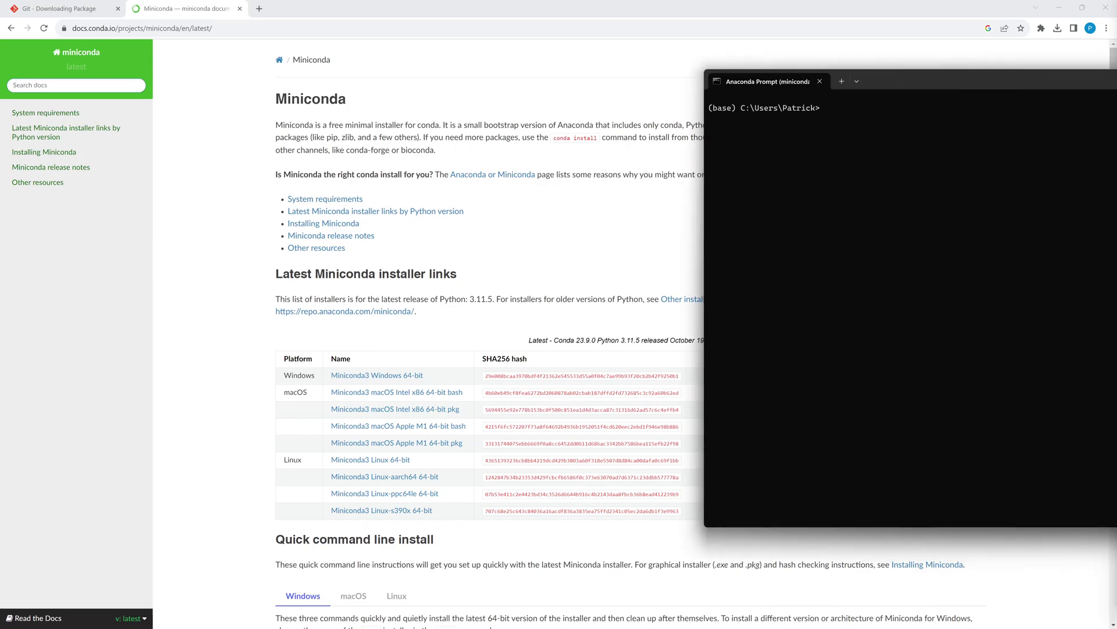
In the Anaconda Prompt, change to \projects and create the conda environment Automatic1111_olive with python=3.10.6, accepting the package installation.
left_click_drag(861, 73, 814, 114)
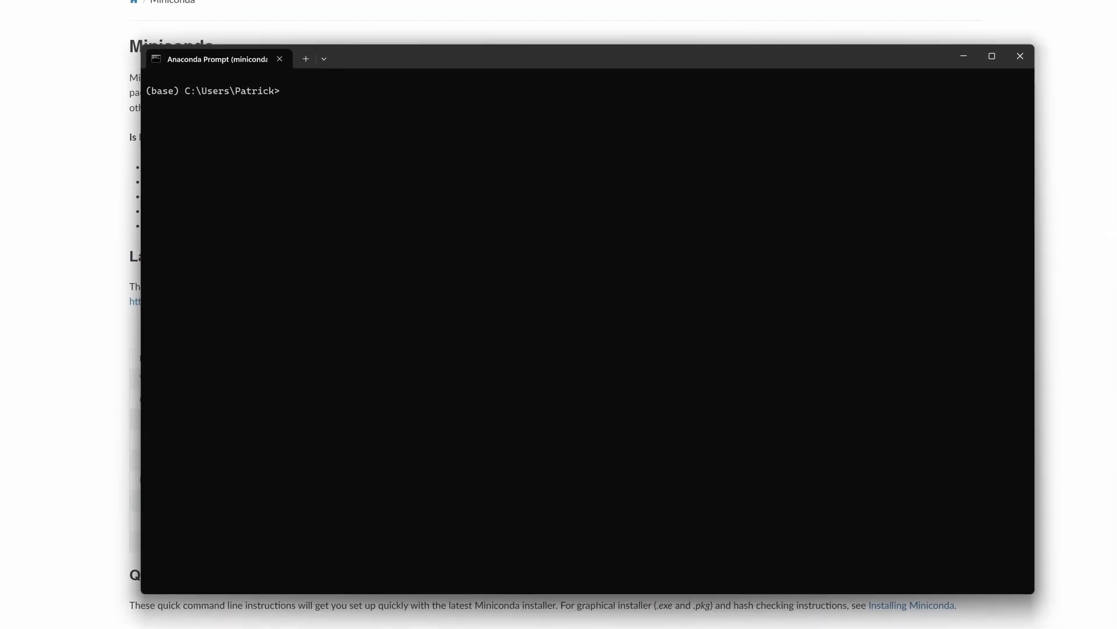
type("cd \\projects")
key("Return")
type("conda create --name Automatic1111_olive python=3.10.6")
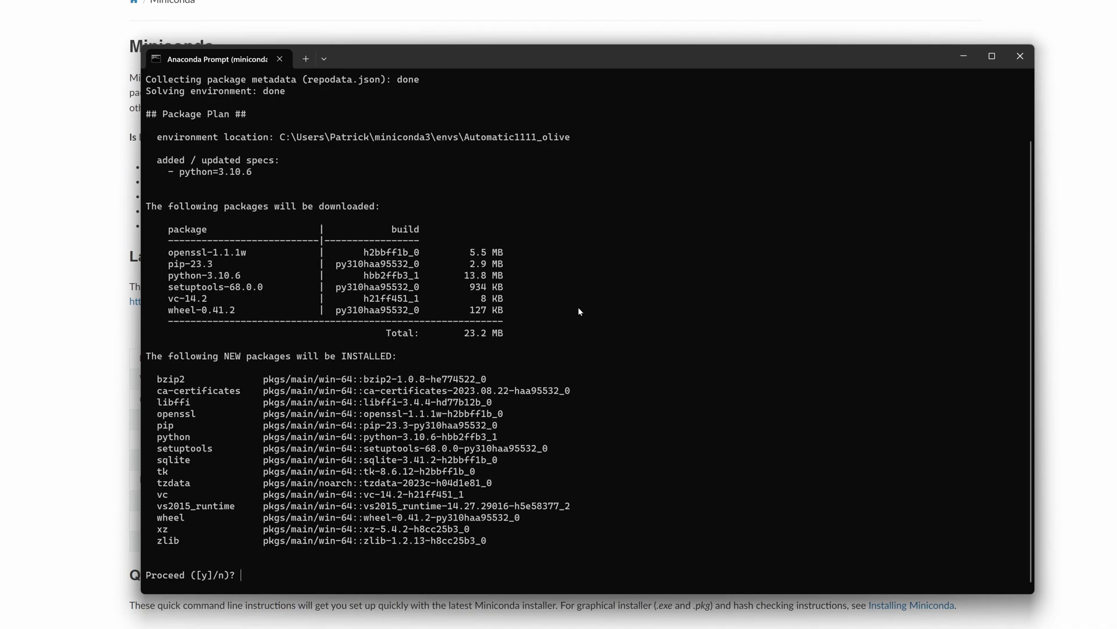
type("y")
key("Return")
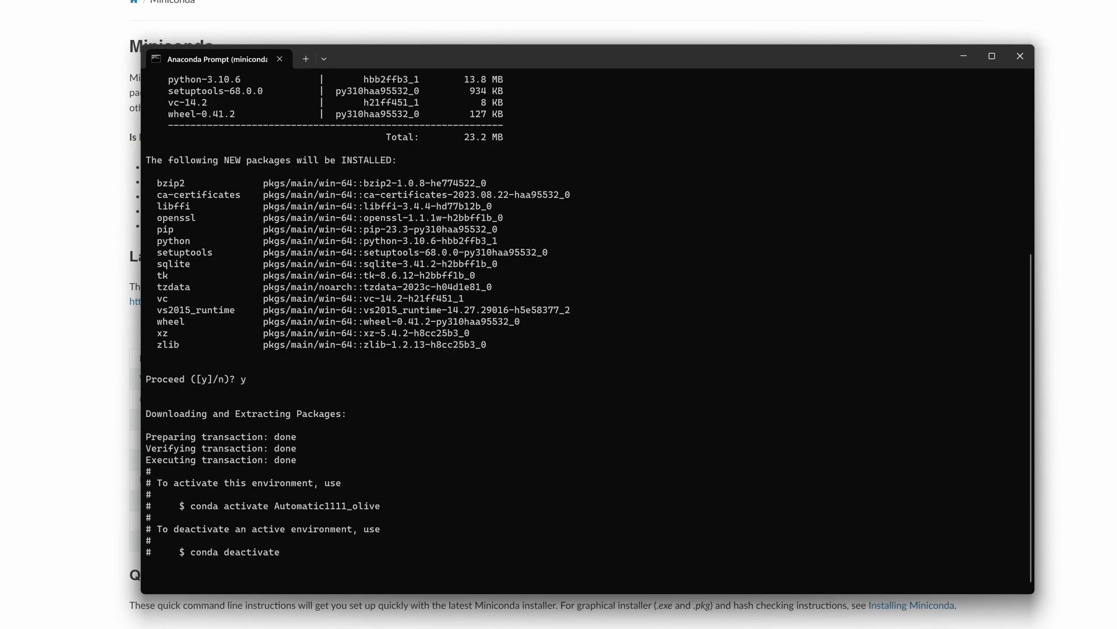
type("conda activate Automatic1111_olive")
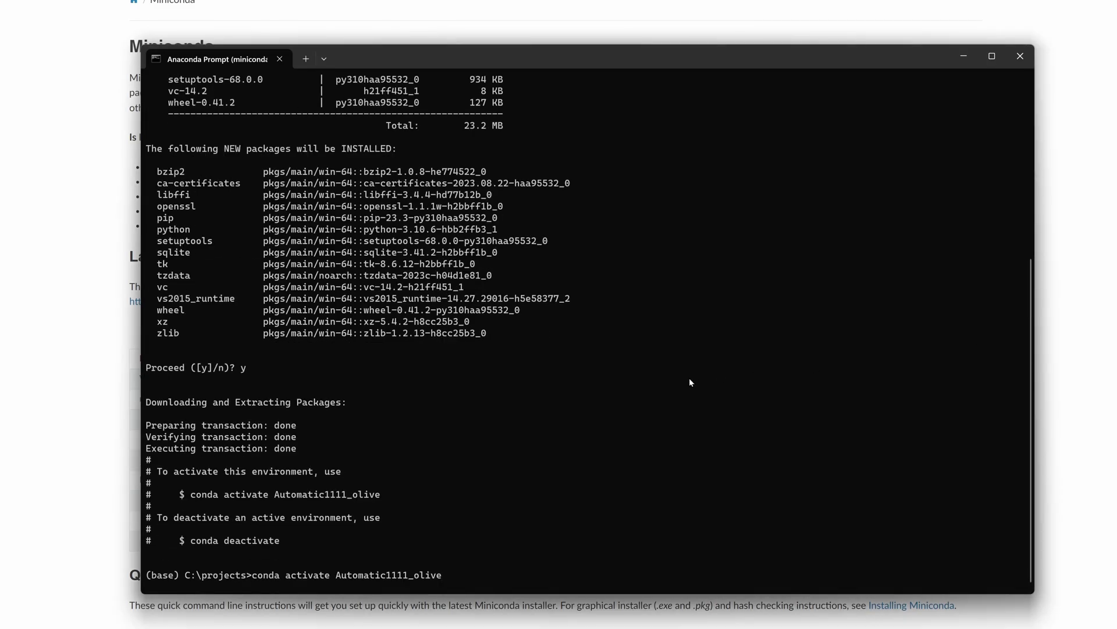
key("Return")
type("git clone https://github.com/lshqqytiger/stable-diffusion-webui-directml")
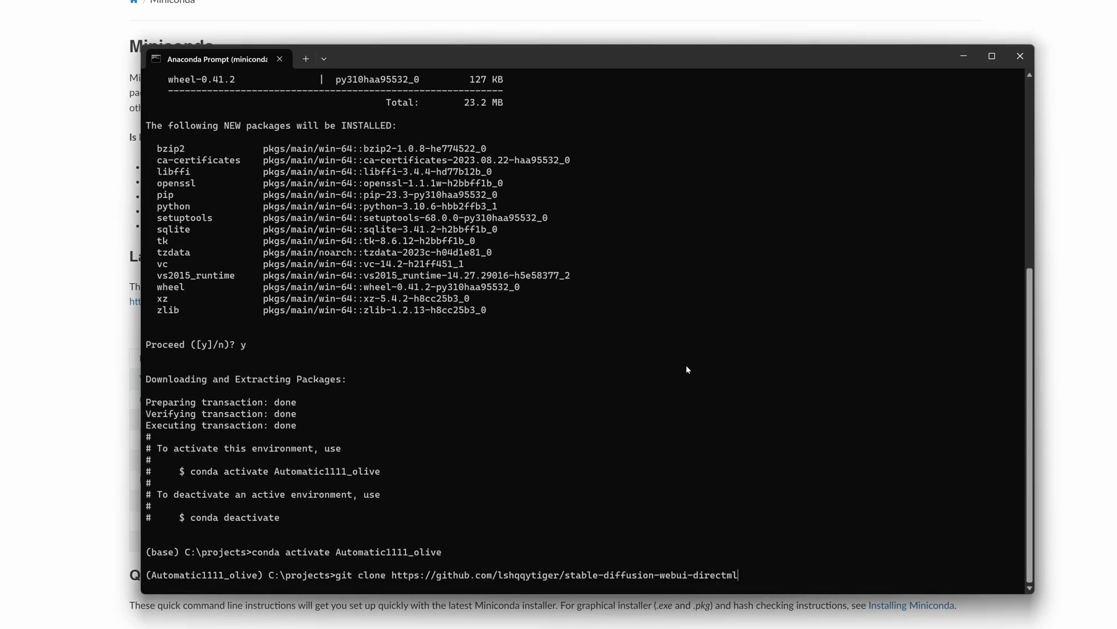
key("Return")
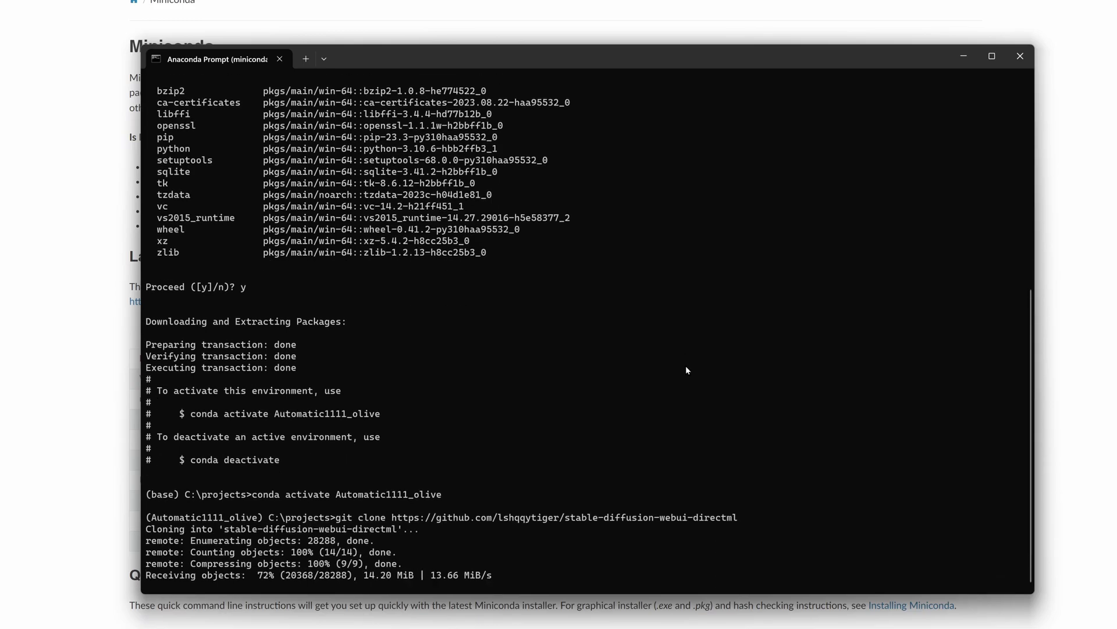
Change into the stable-diffusion-webui-directml folder and run git submodule update --init --recursive.
type("cd st")
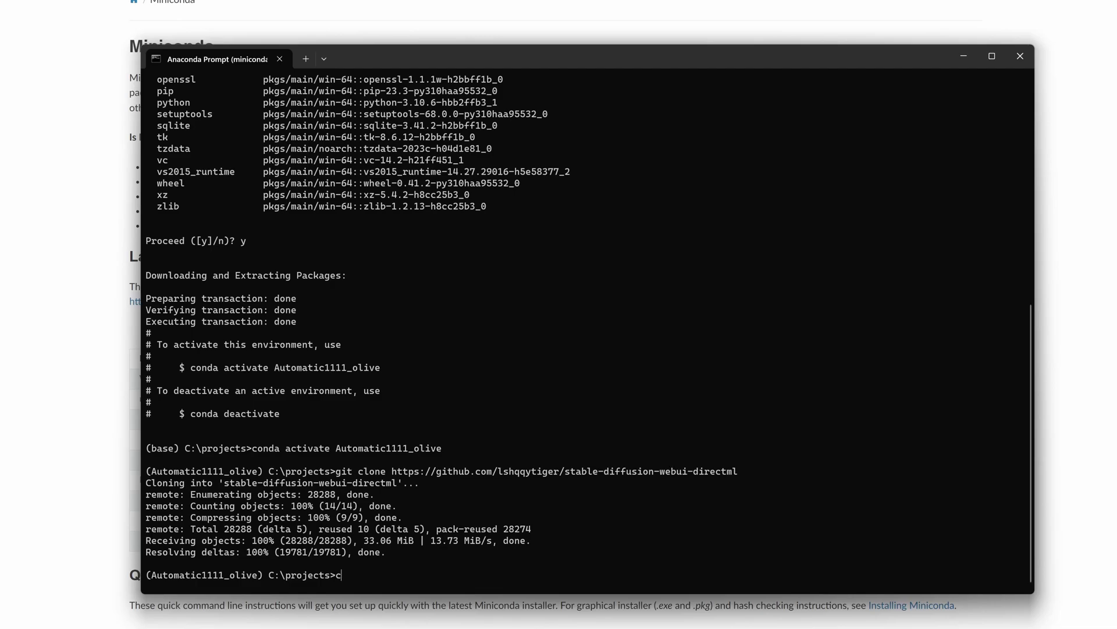
key("Tab")
key("Return")
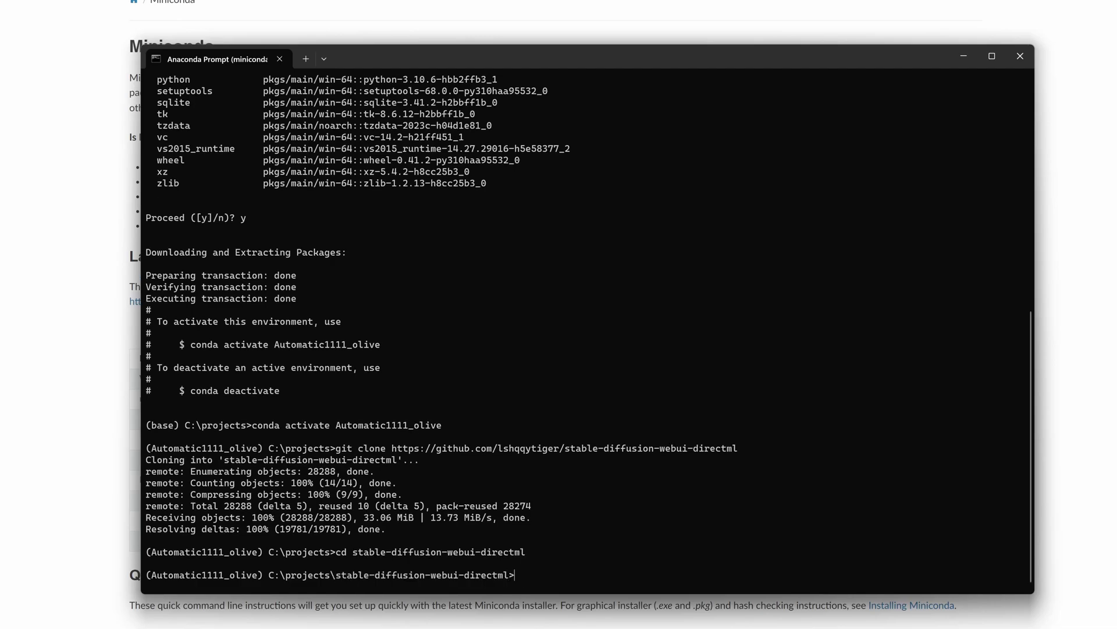
type("git submodule update --init --recursive")
key("Return")
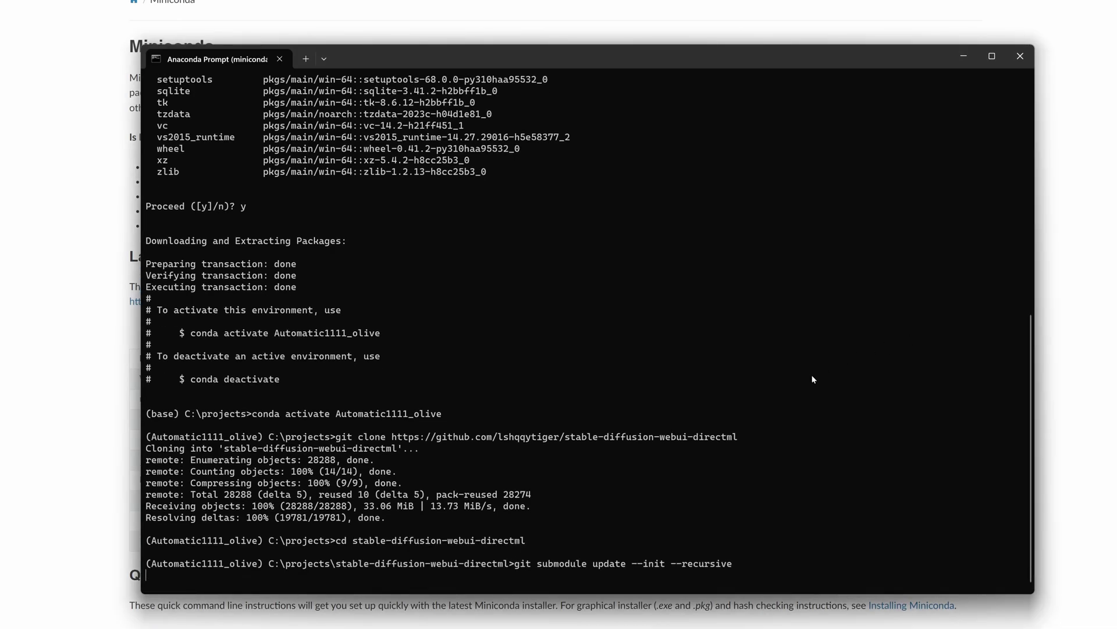
type("webui.bat --onnx --backend directml")
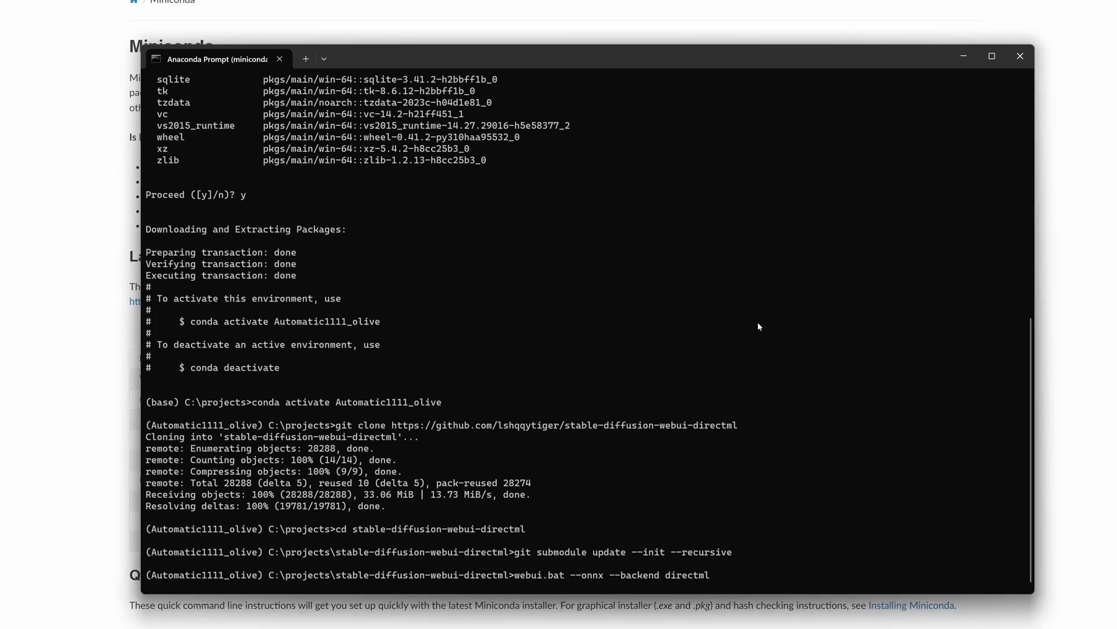
key("Return")
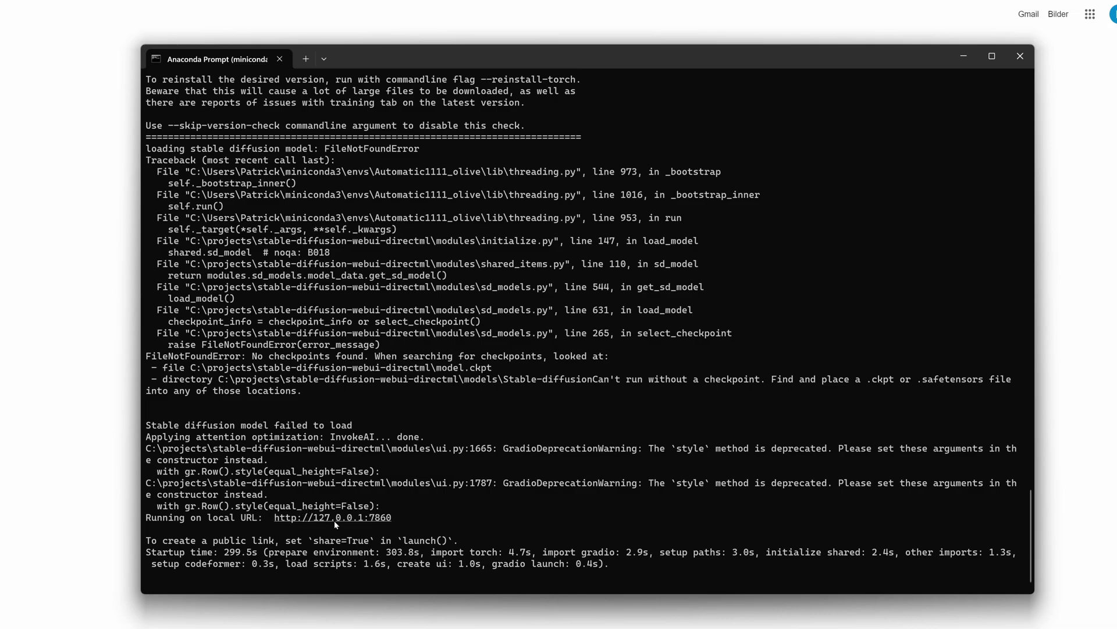
left_click(287, 523, "ctrl")
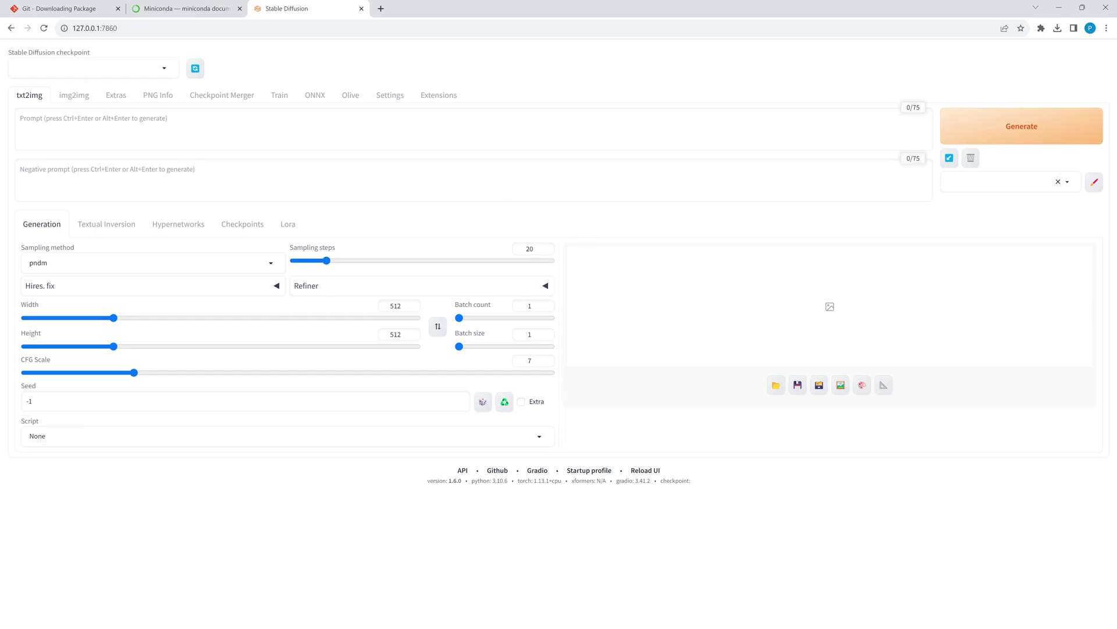
key("alt+Tab")
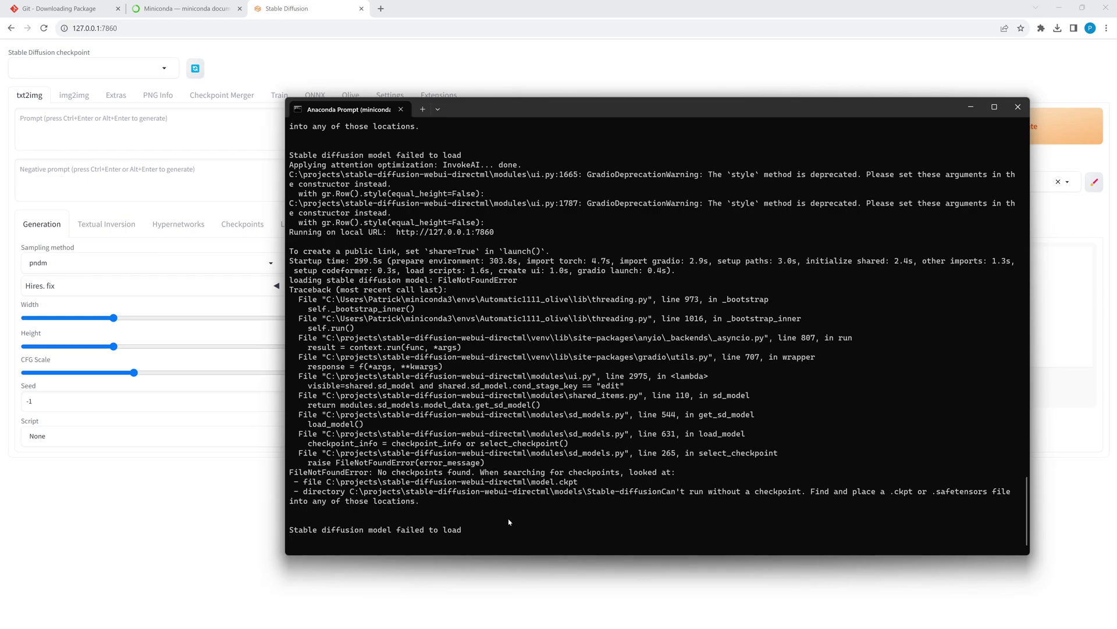
left_click(970, 106)
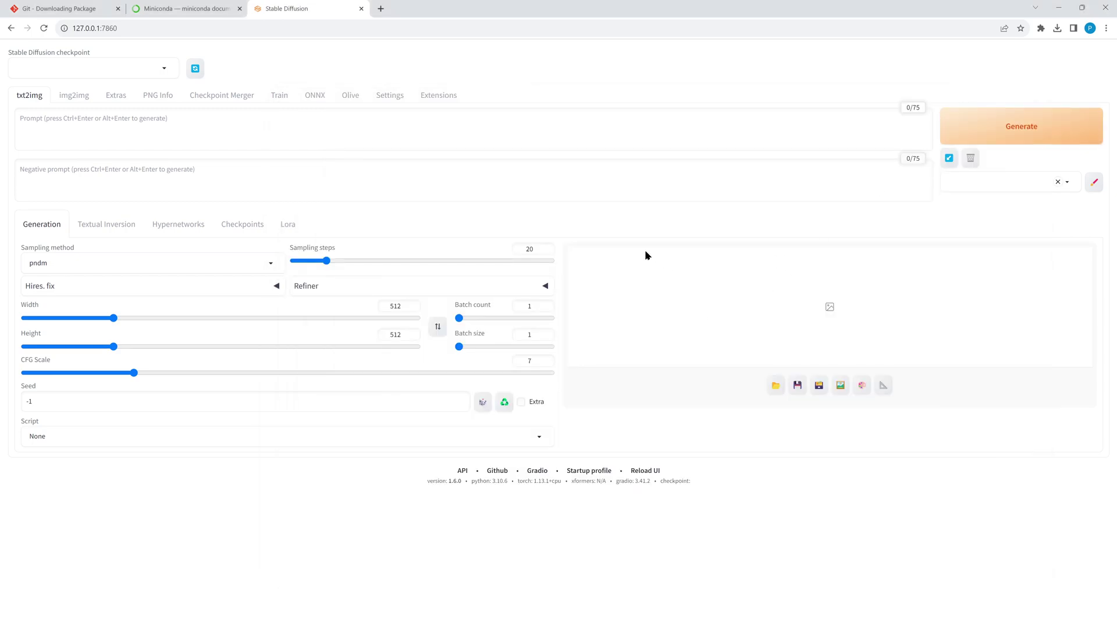
Optimize the ONNX model runwayml/stable-diffusion-v1-5 using Olive with the default settings and check the console output.
left_click(348, 99)
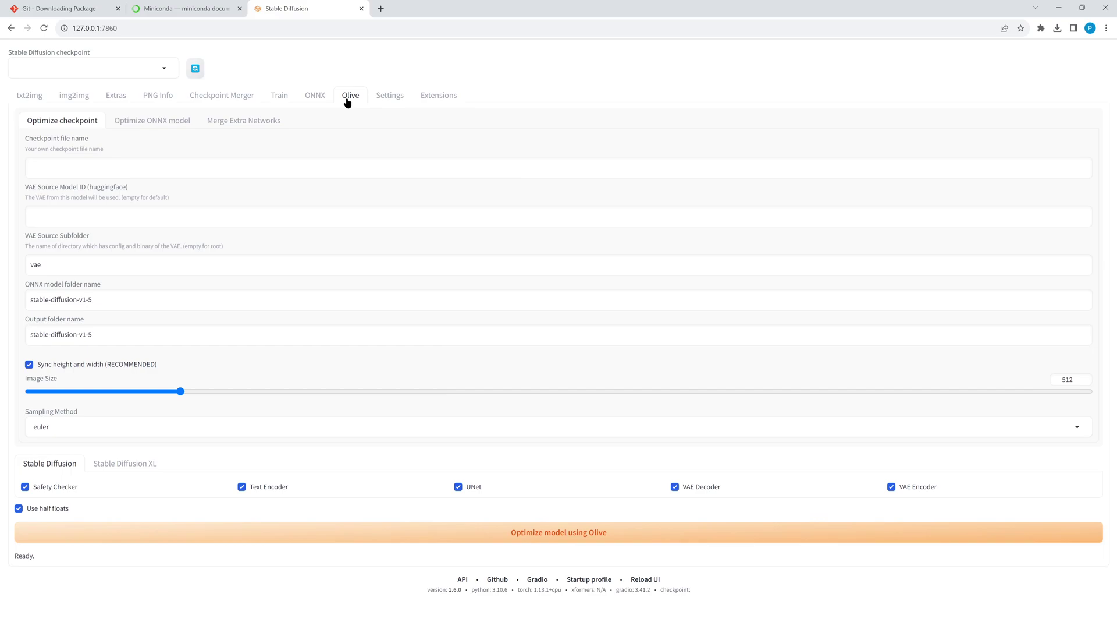
left_click(154, 123)
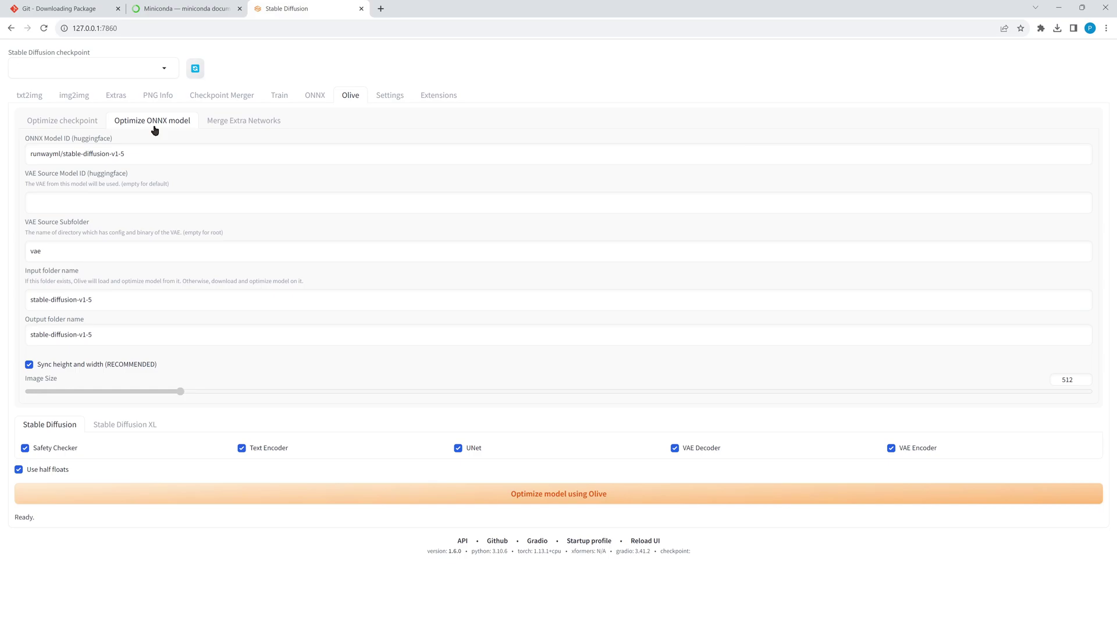
left_click(361, 492)
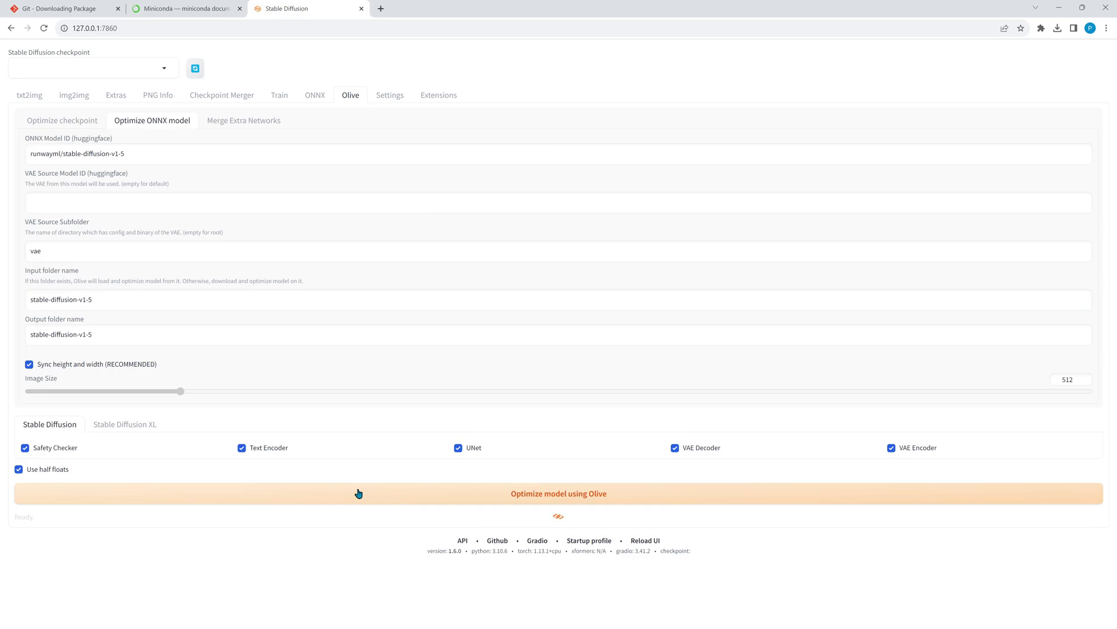
key("alt+Tab")
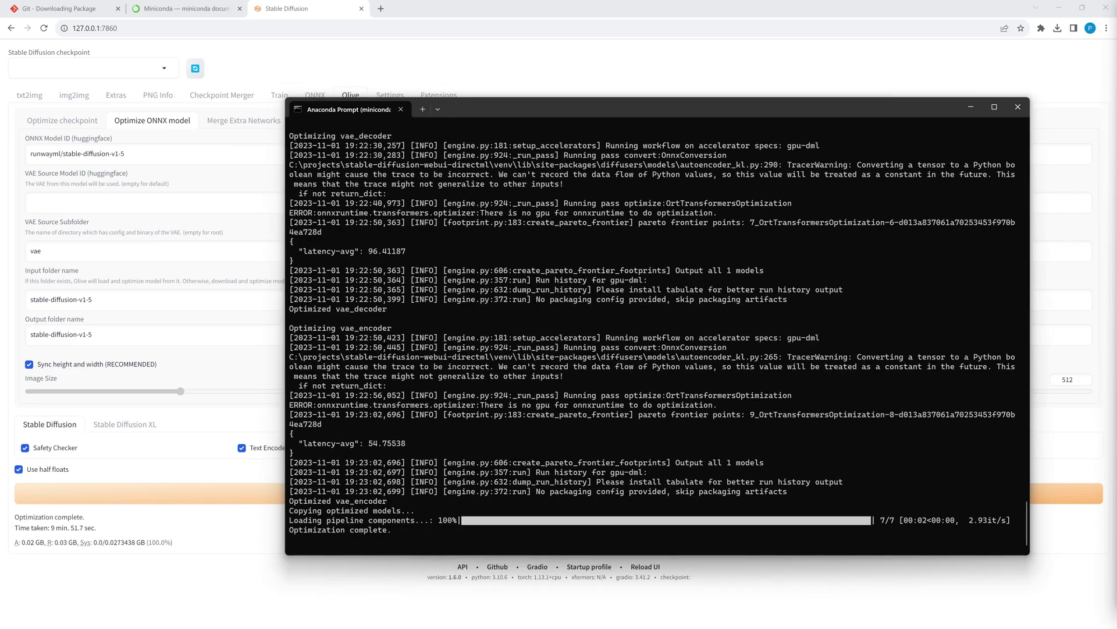
key("super+Down")
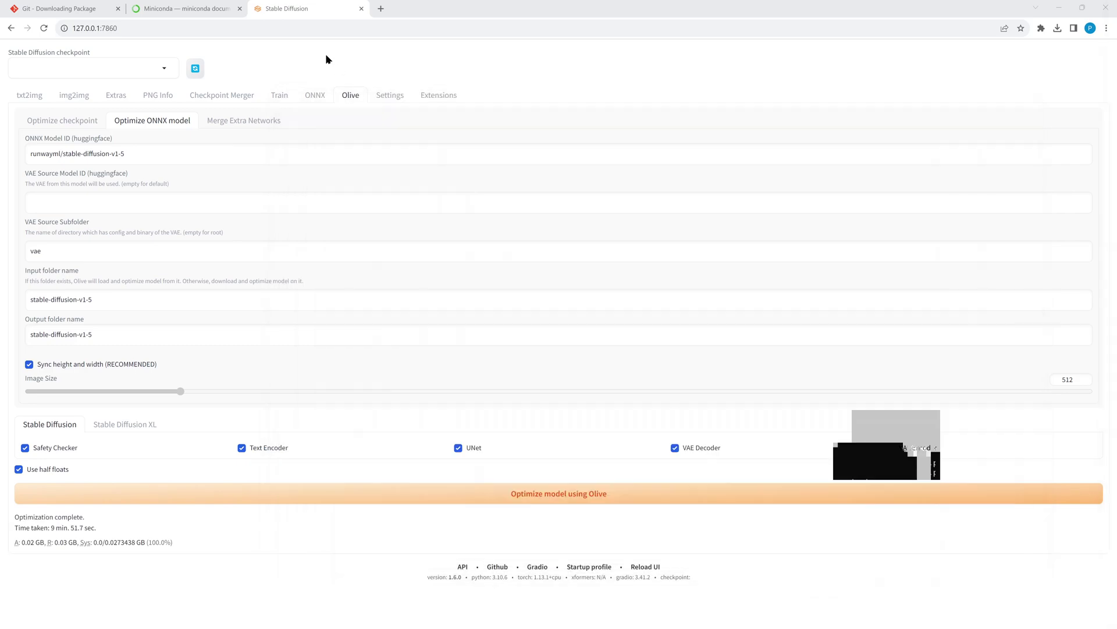
Refresh the Stable Diffusion checkpoint list and select stable-diffusion-v1-5 [Optimized].
left_click(193, 71)
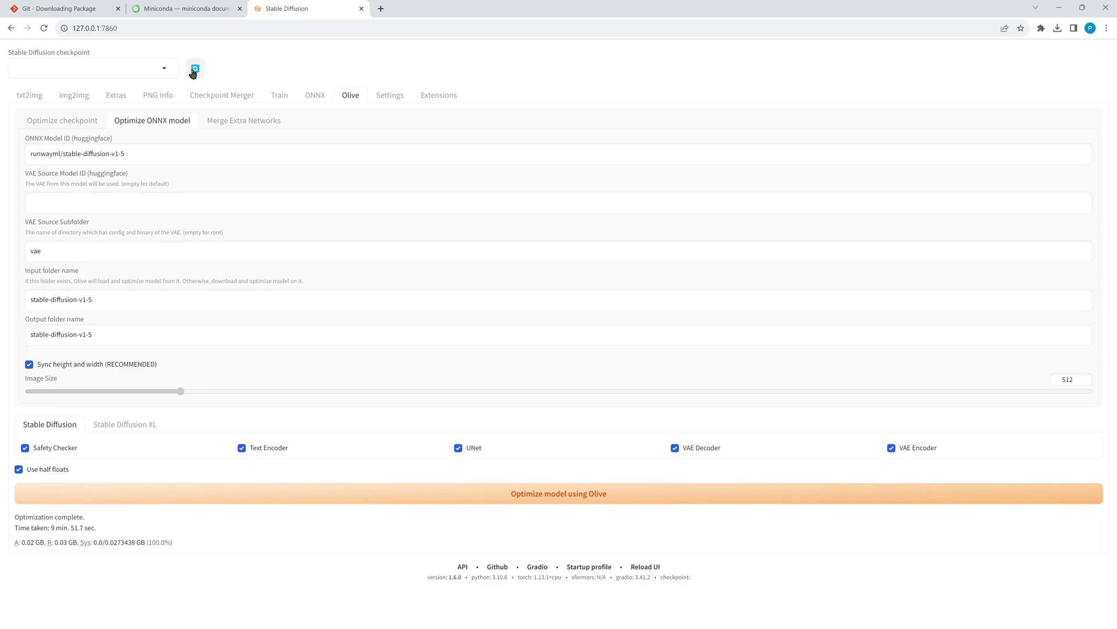
left_click(163, 69)
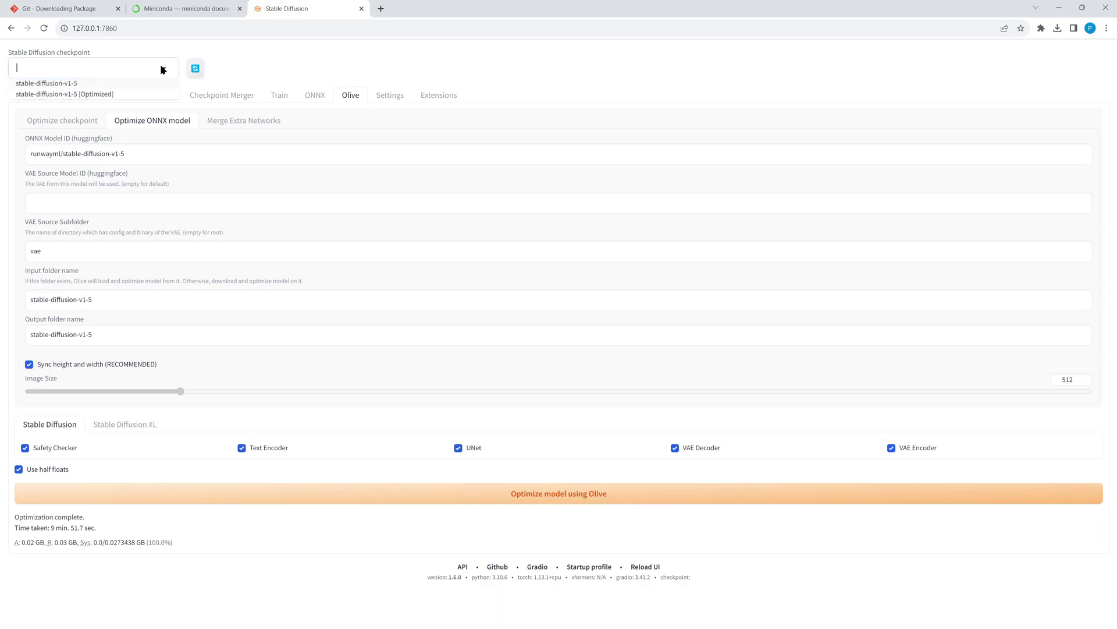
left_click(90, 95)
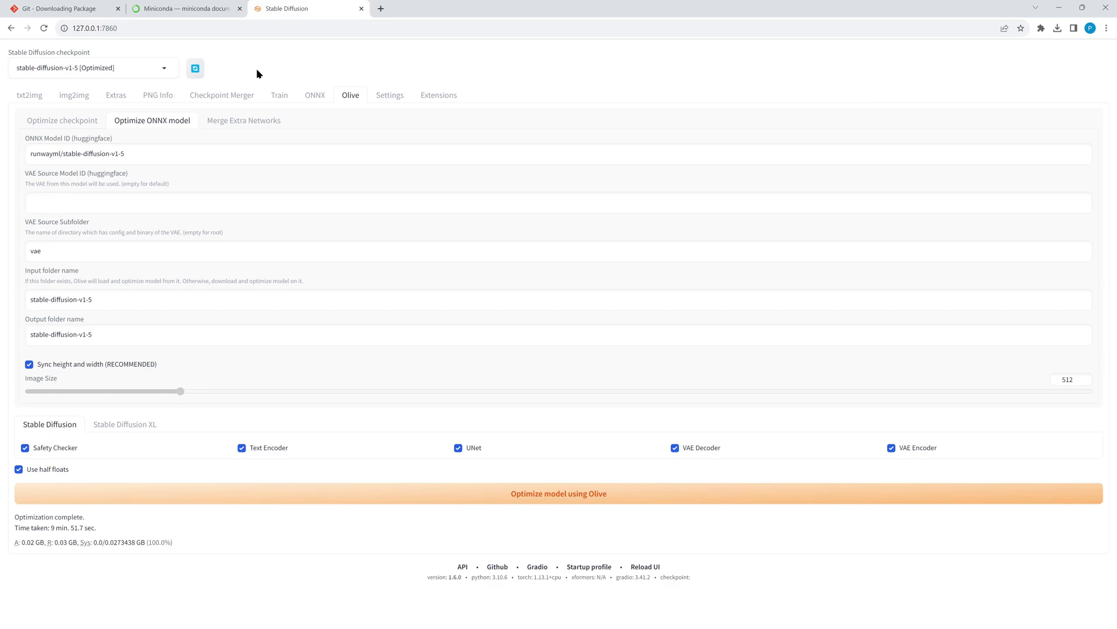
Enter txt2img prompt "photo of lion on a couch, flower in vase, dof, film grain, Fujifilm XT3, crystal clear, 8K UHD, dark studio" and negative prompt "deformed, disfigured".
left_click(23, 96)
left_click(105, 138)
type("photo of lion on a couch, flower in vase, dof, film grain, Fujifilm XT3, crystal clear, 8K UHD, dark studio")
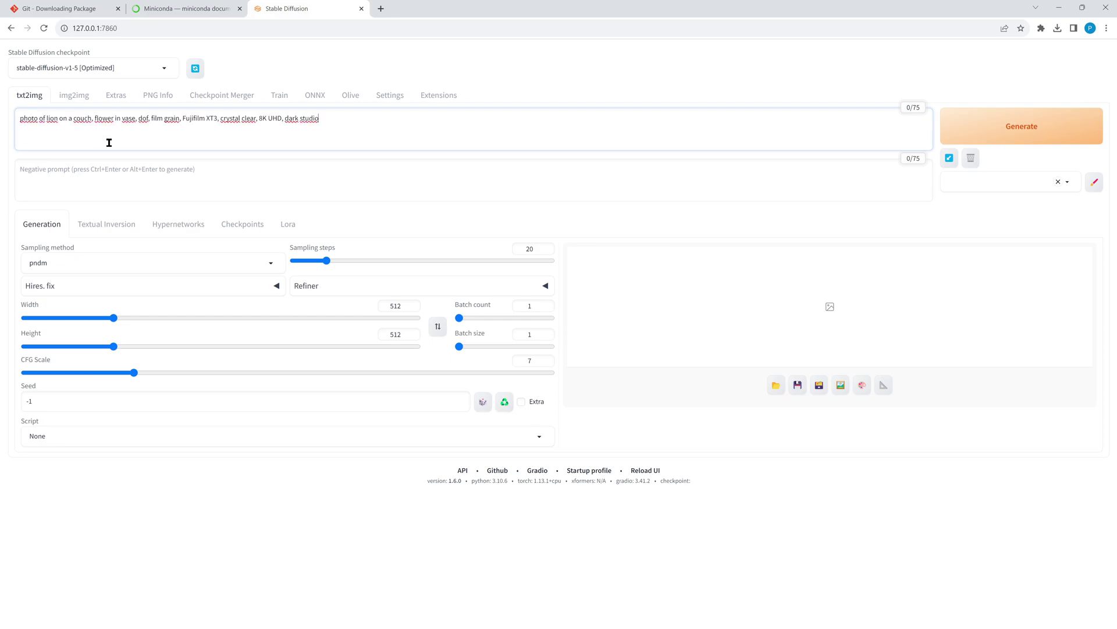
left_click(207, 174)
type("deformed, disfigured")
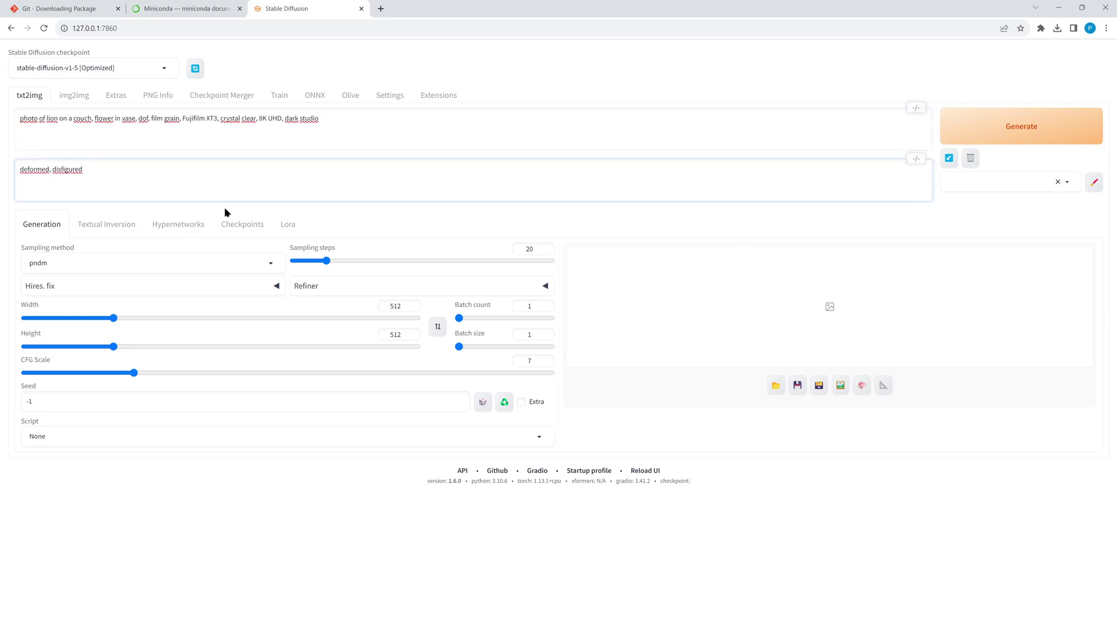
Set the sampling method to dpm, generate the image, and check the generation speed in the console.
left_click(270, 264)
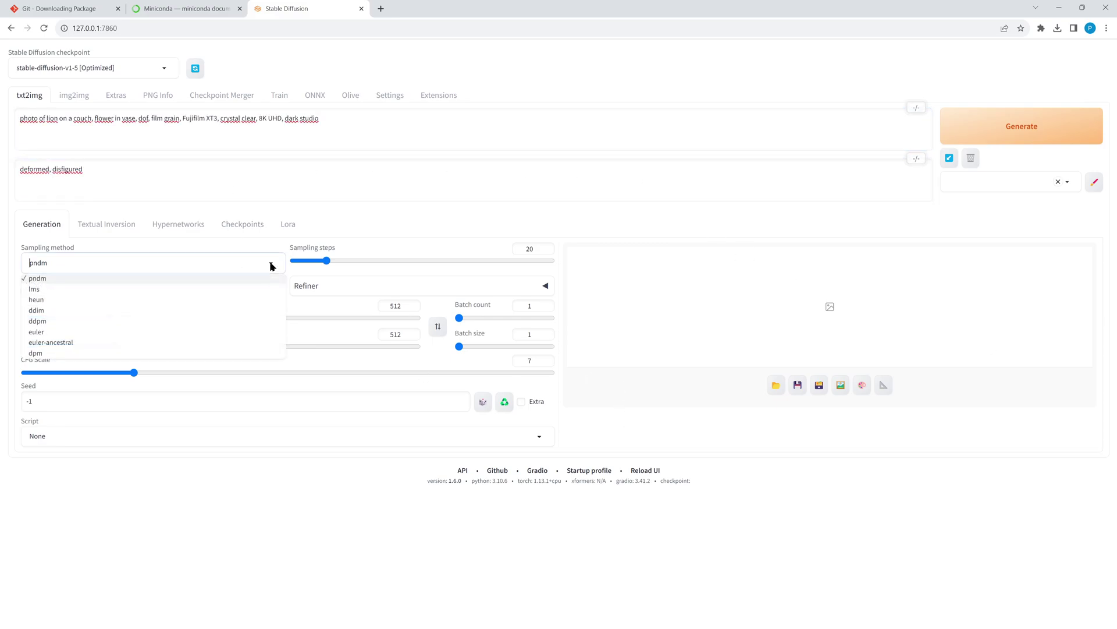
left_click(47, 353)
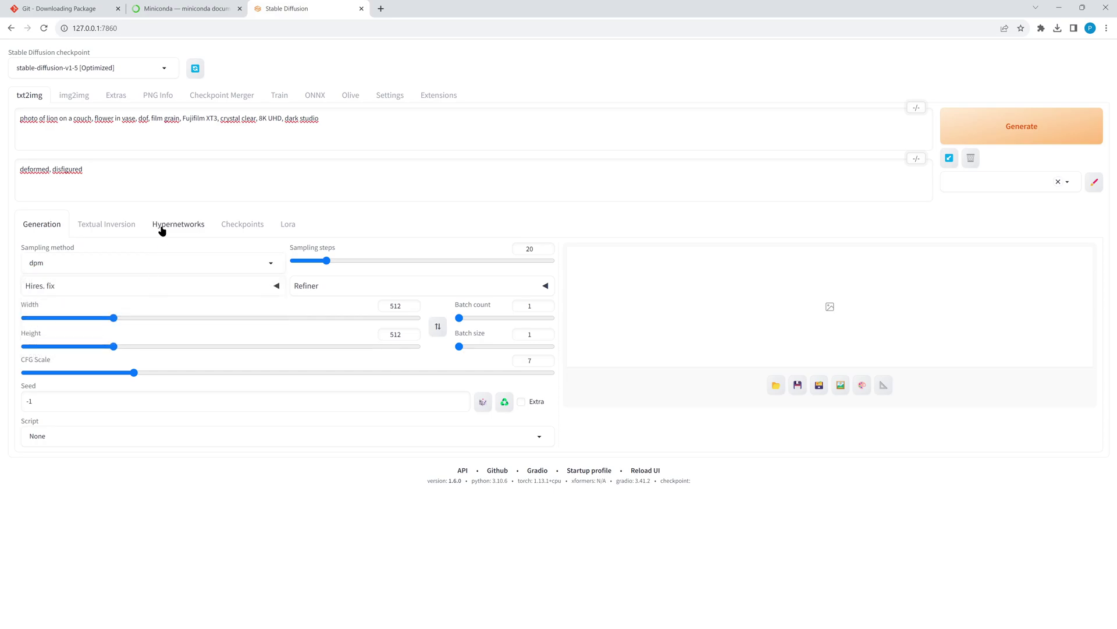
left_click(1005, 136)
key("alt+Tab")
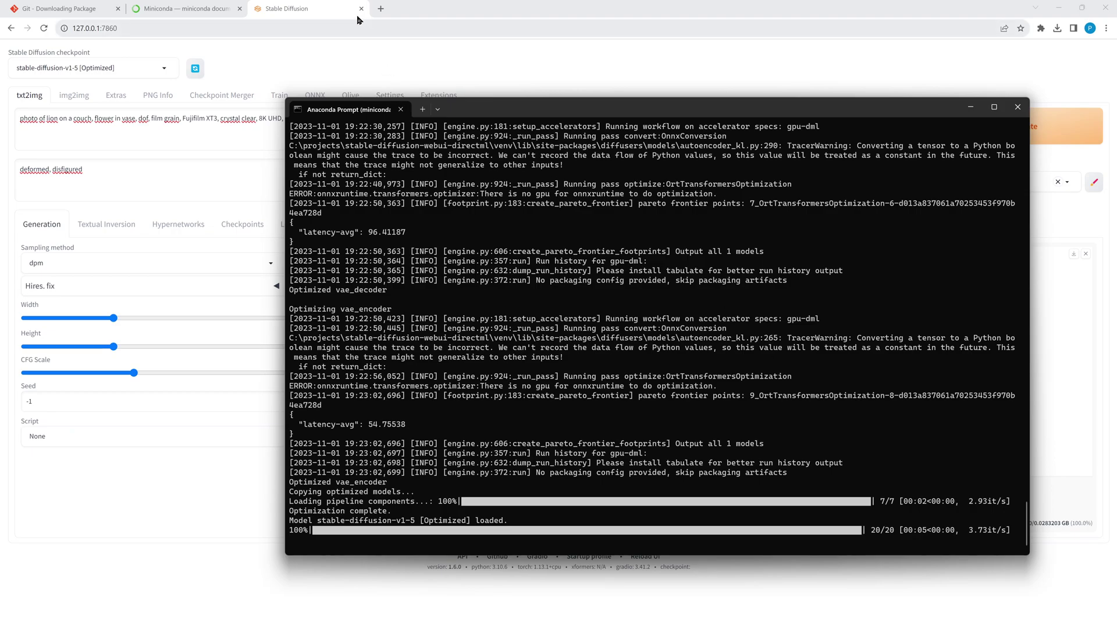
left_click(312, 13)
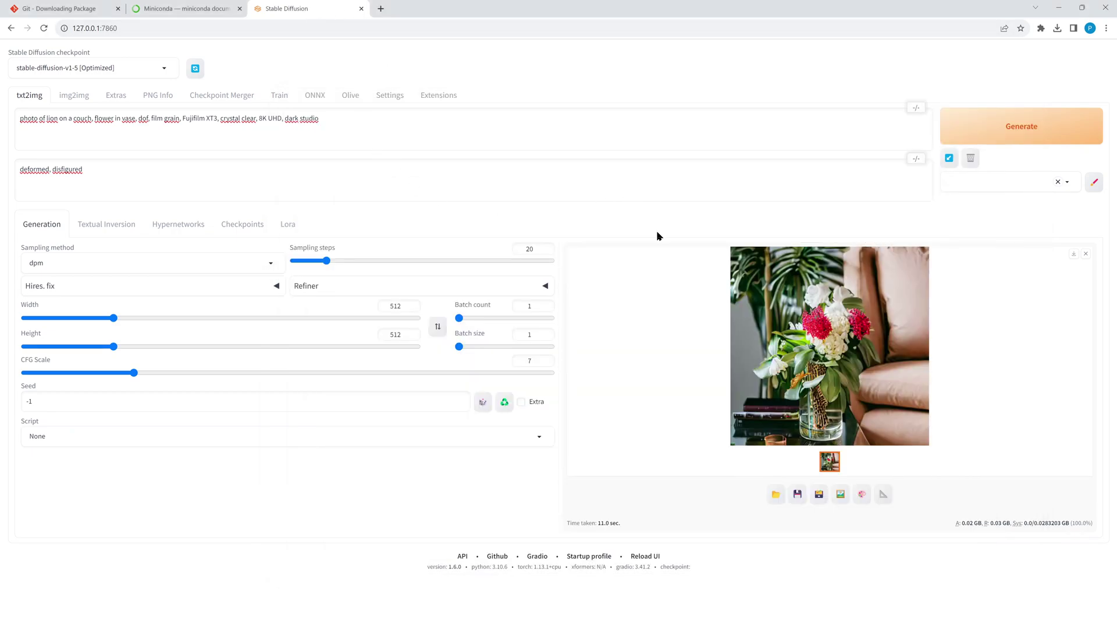
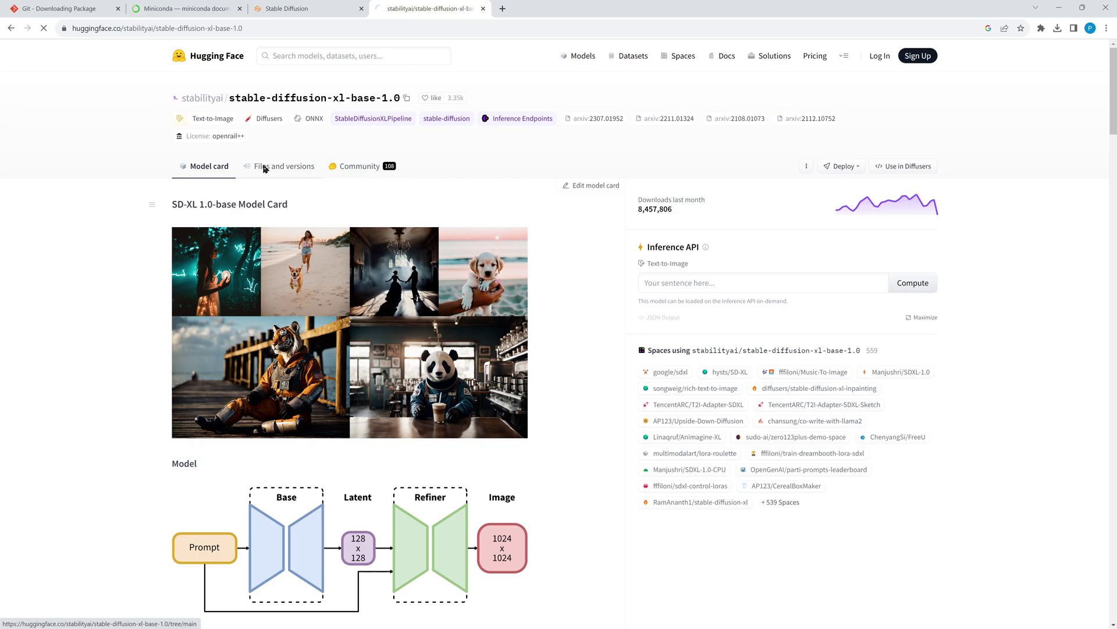
Download sd_xl_base_1.0.safetensors from the model's repository files and paste it into stable-diffusion-webui-directml\models\Stable-diffusion in File Explorer.
scroll(138, 521, "down", 2)
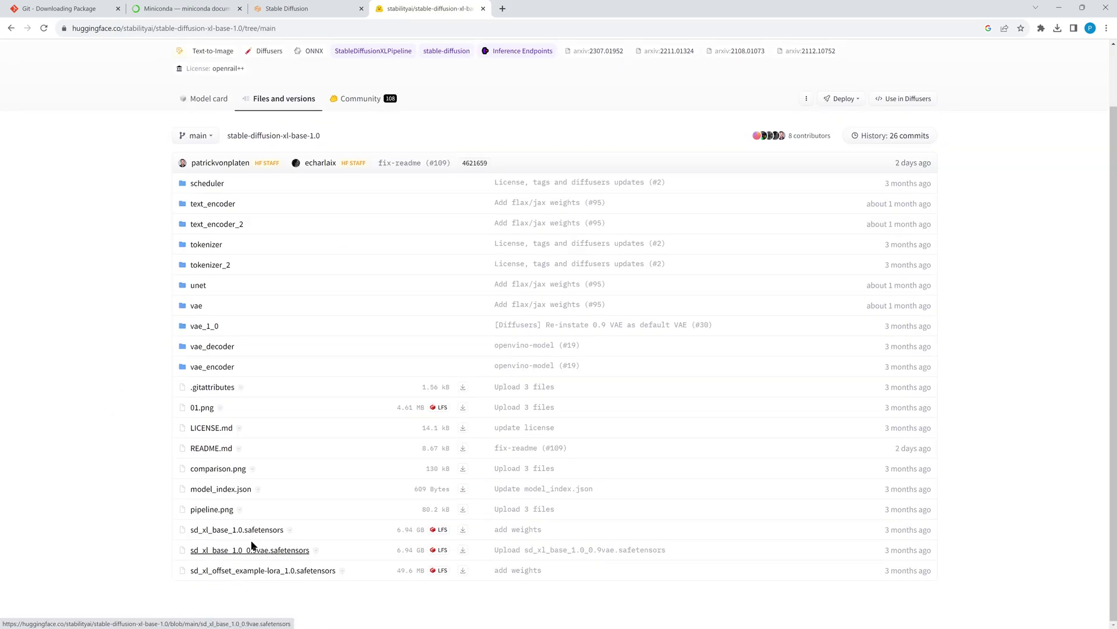
left_click(463, 531)
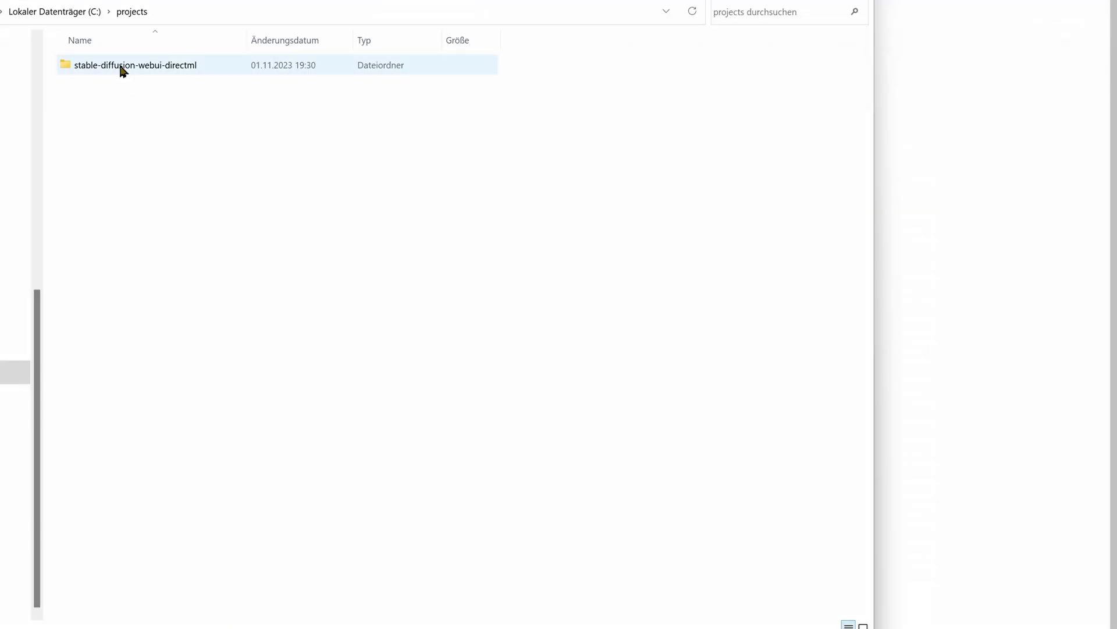
left_click(123, 70)
double_click(123, 70)
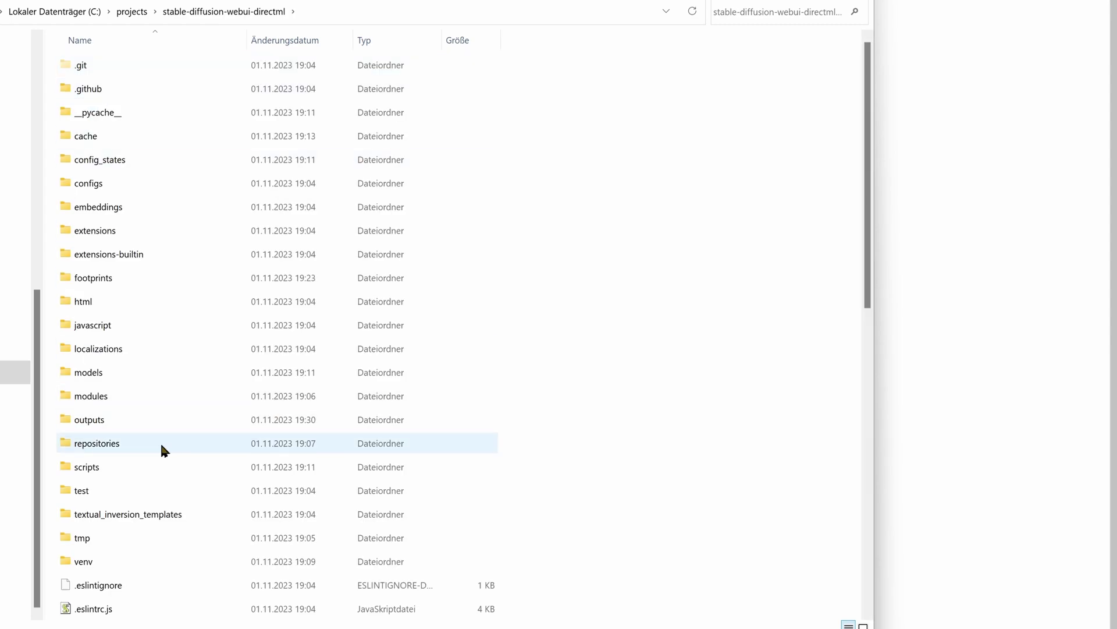
double_click(97, 369)
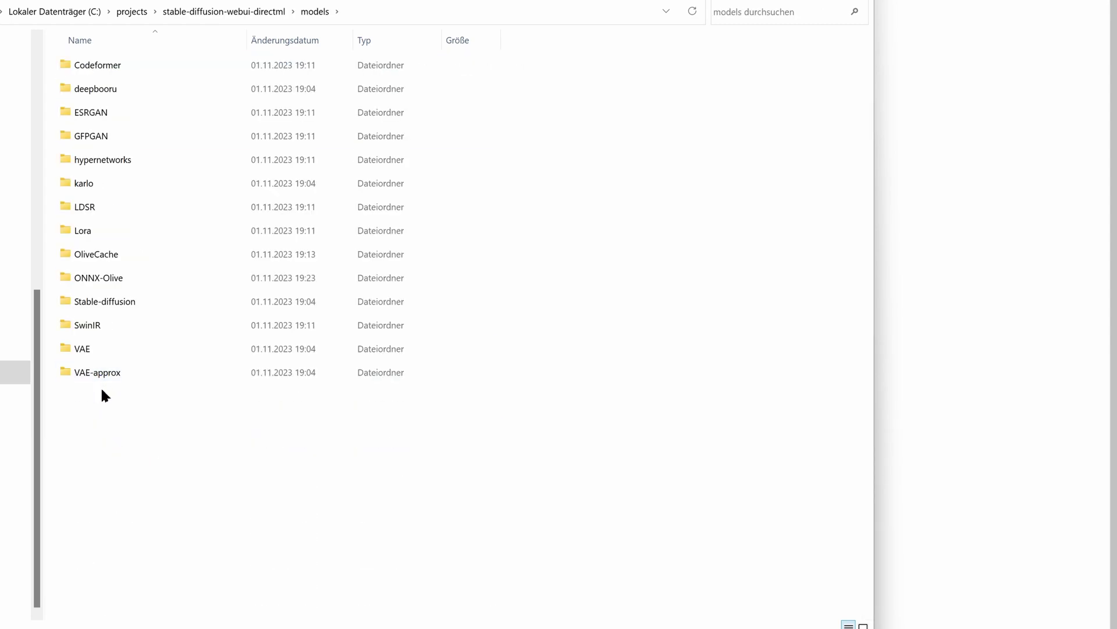
left_click(117, 298)
double_click(118, 298)
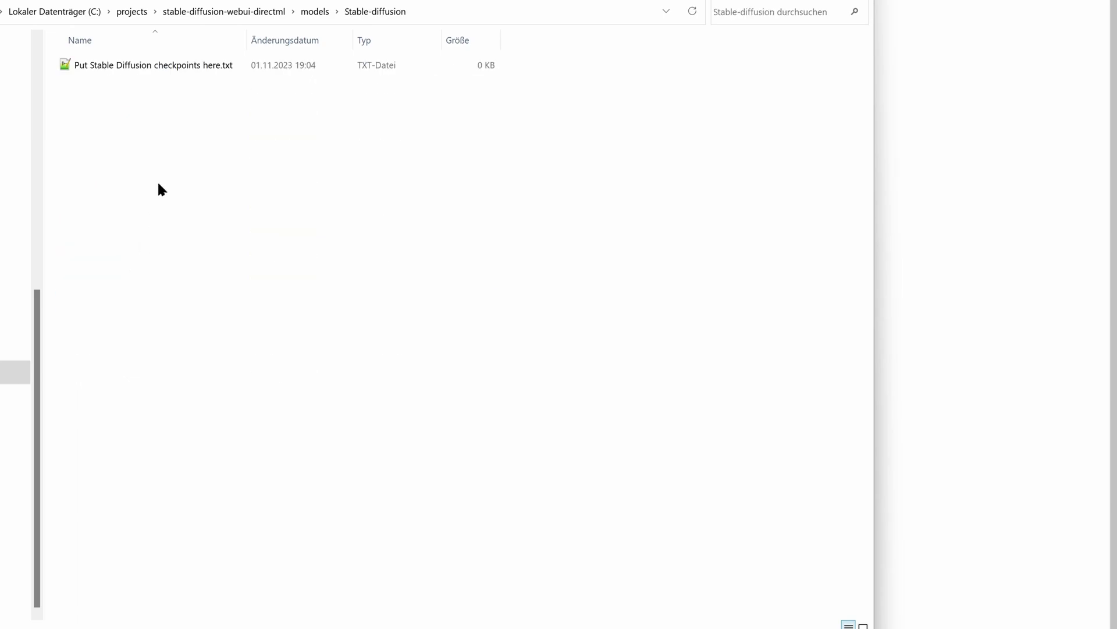
key("ctrl+v")
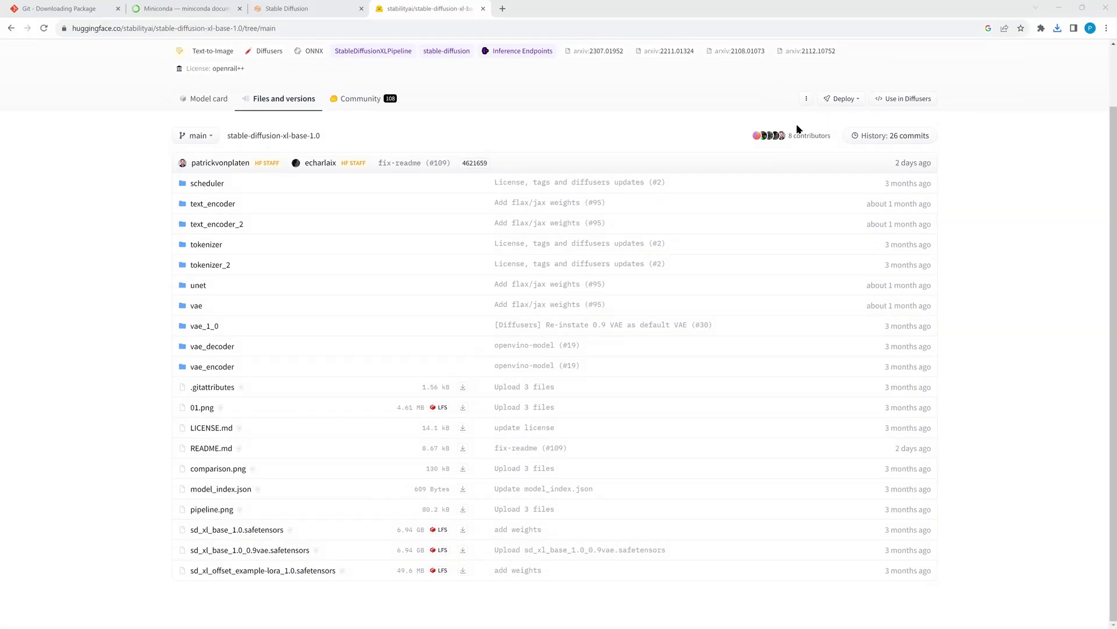
Return to the Stable Diffusion web UI and set the Olive checkpoint optimization's file name to sd_xl_base_1.0.safetensors.
left_click(291, 8)
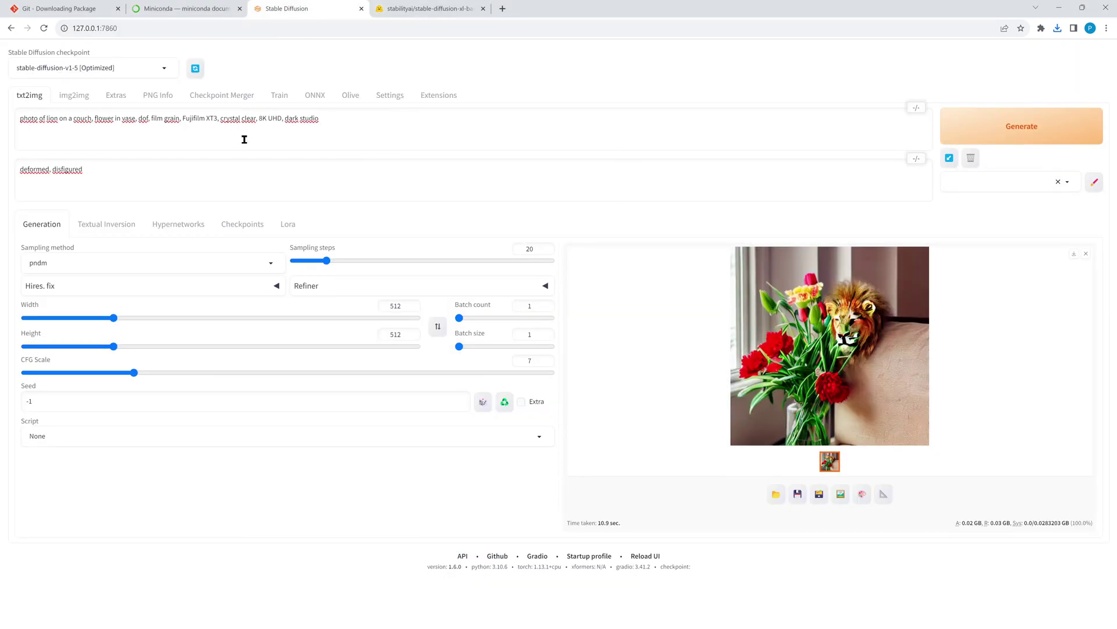
left_click(350, 98)
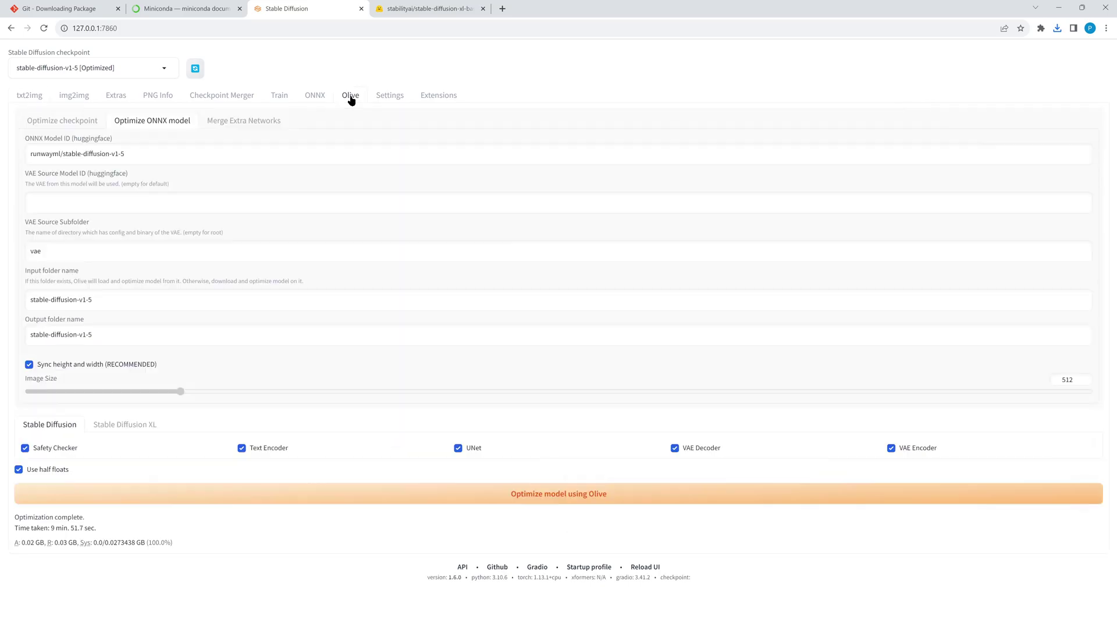
left_click(68, 123)
left_click(134, 169)
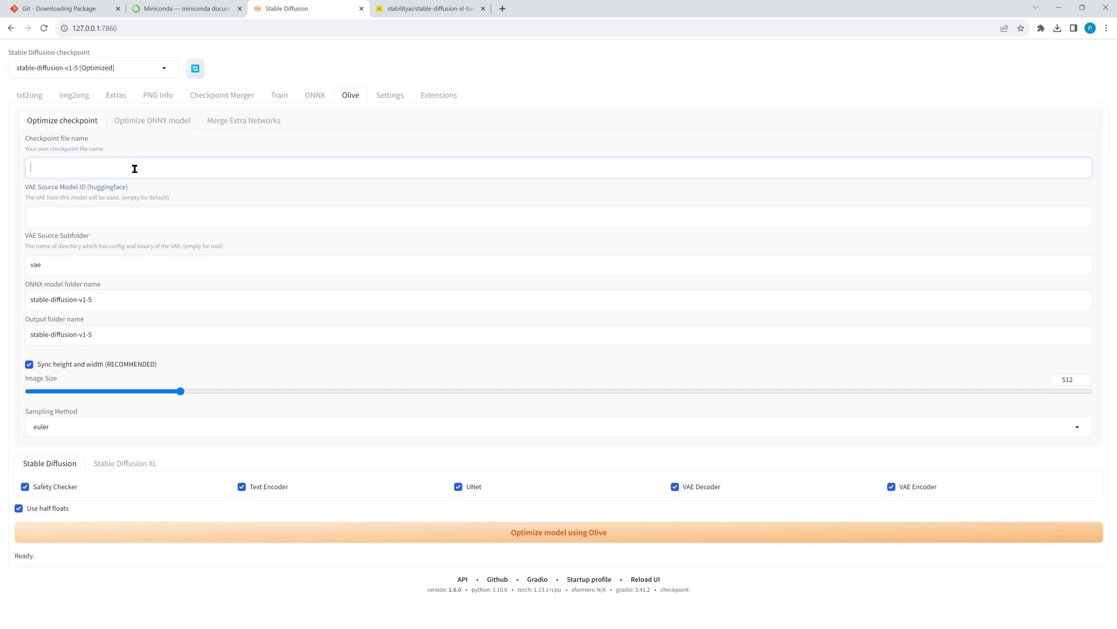
type("Stable-diffusion/sd_xl_base_1.0.safetensors")
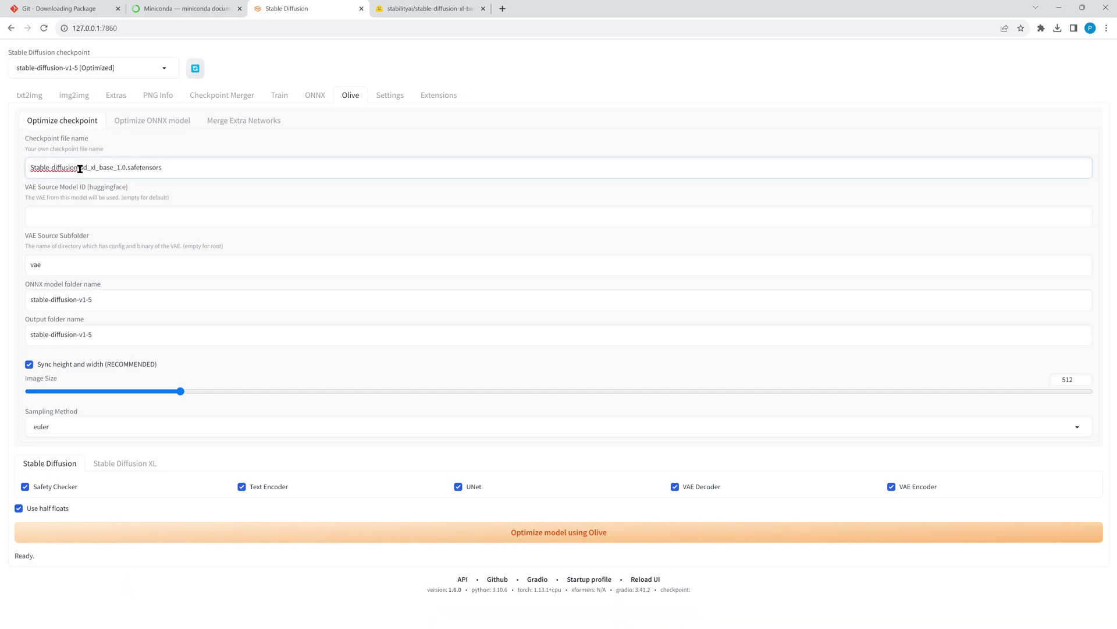
left_click_drag(81, 169, 29, 168)
key("BackSpace")
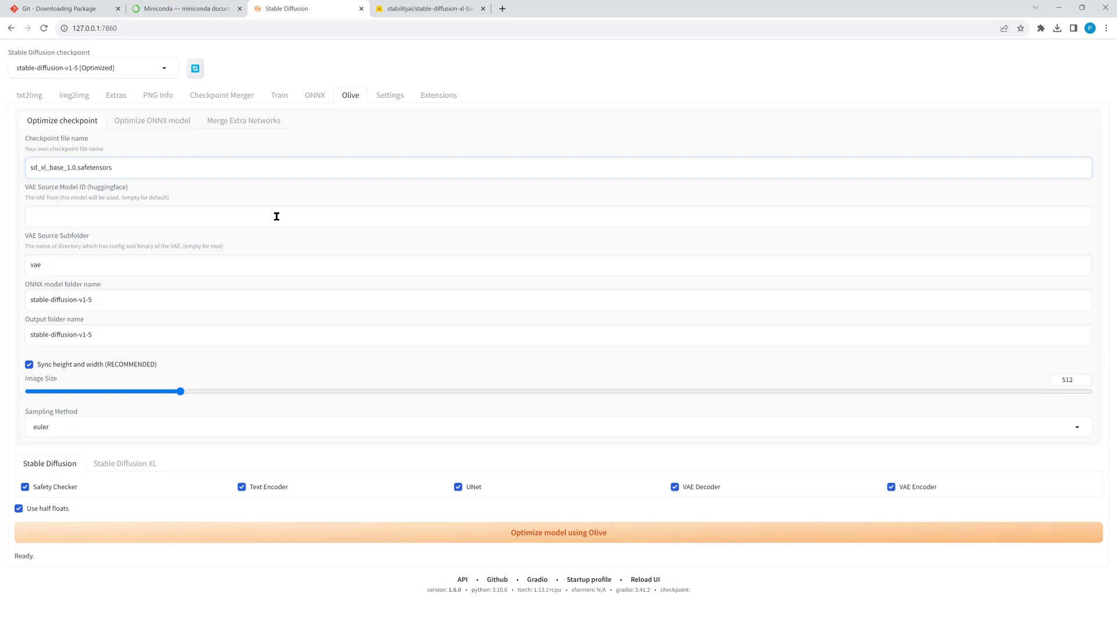
Set the ONNX model folder to stable-diffusion-xl, output folder to stable-diffusion-xl-1024, image size to 1024 and sampling method to dpm.
left_click(177, 300)
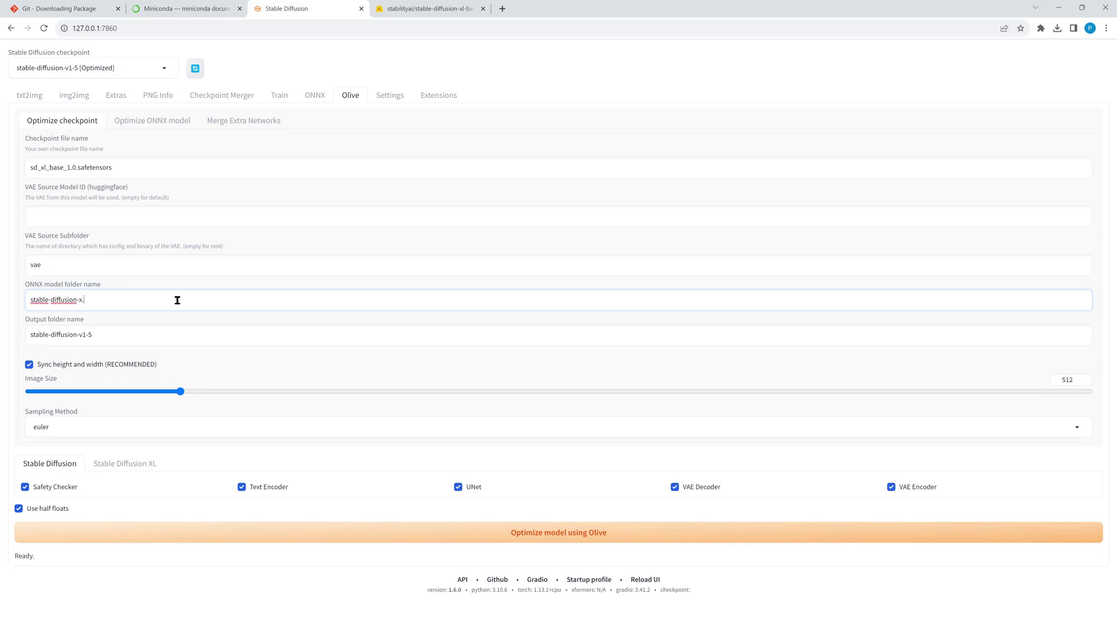
left_click(179, 332)
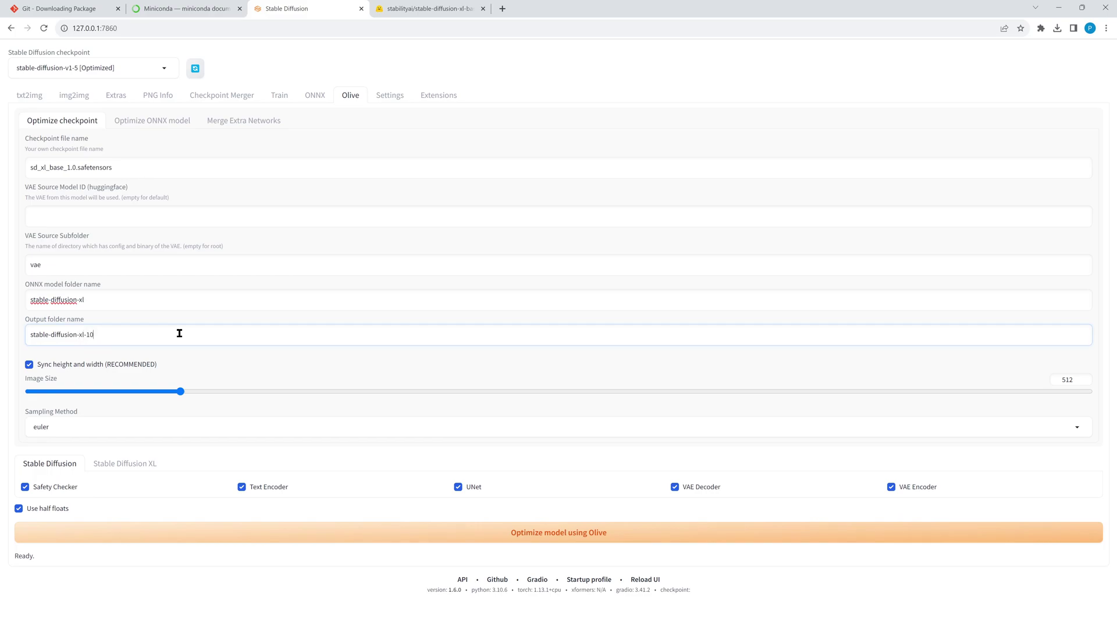
left_click(180, 391)
left_click_drag(181, 392, 460, 400)
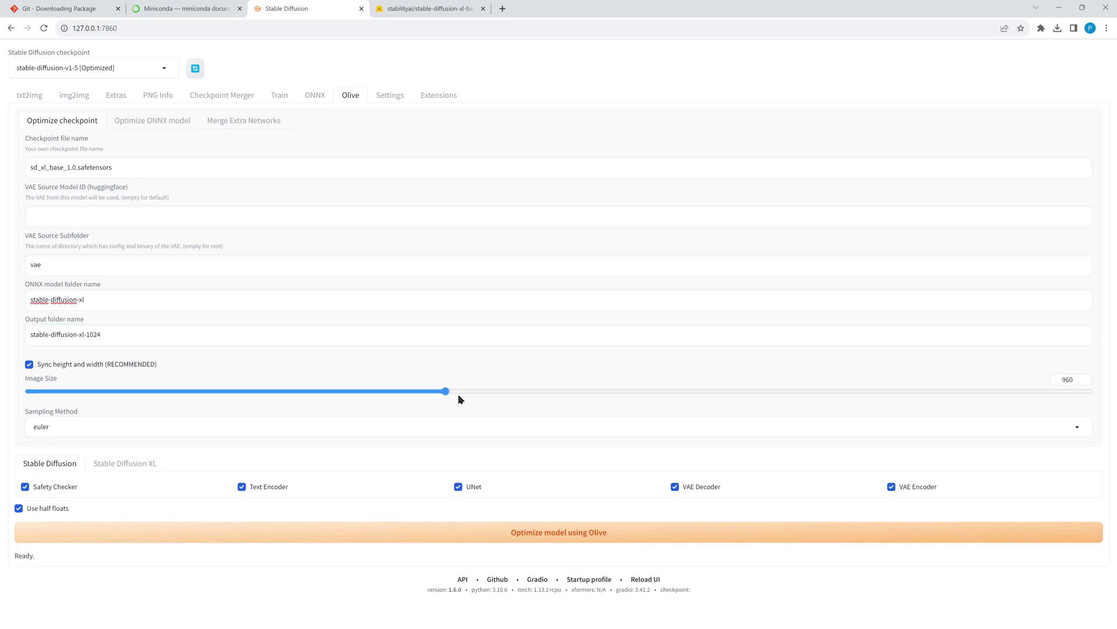
left_click(81, 426)
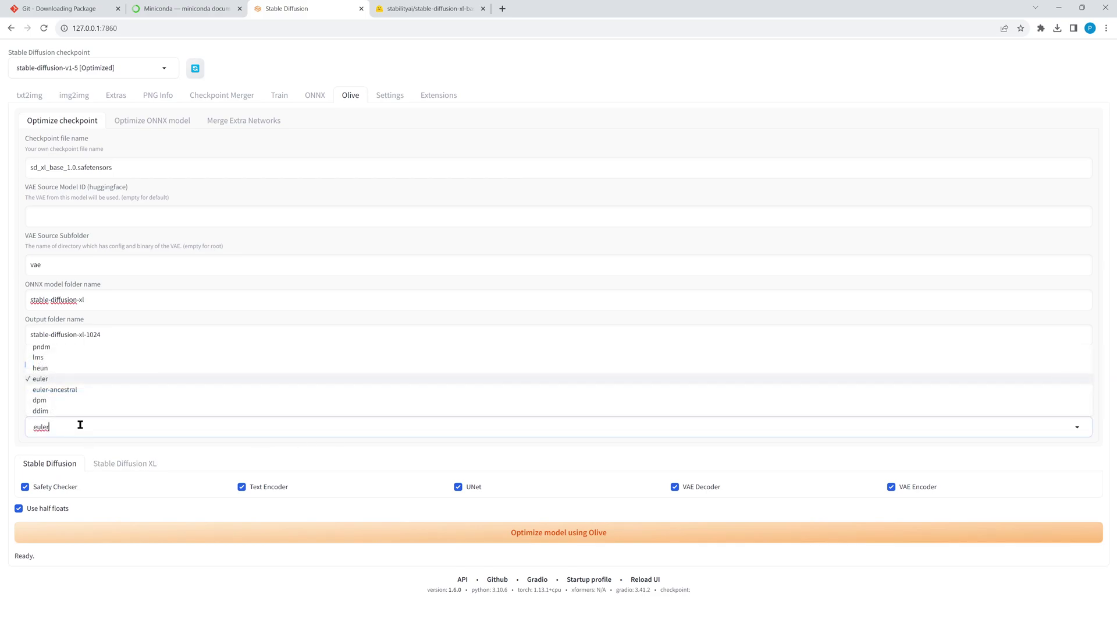
left_click(49, 401)
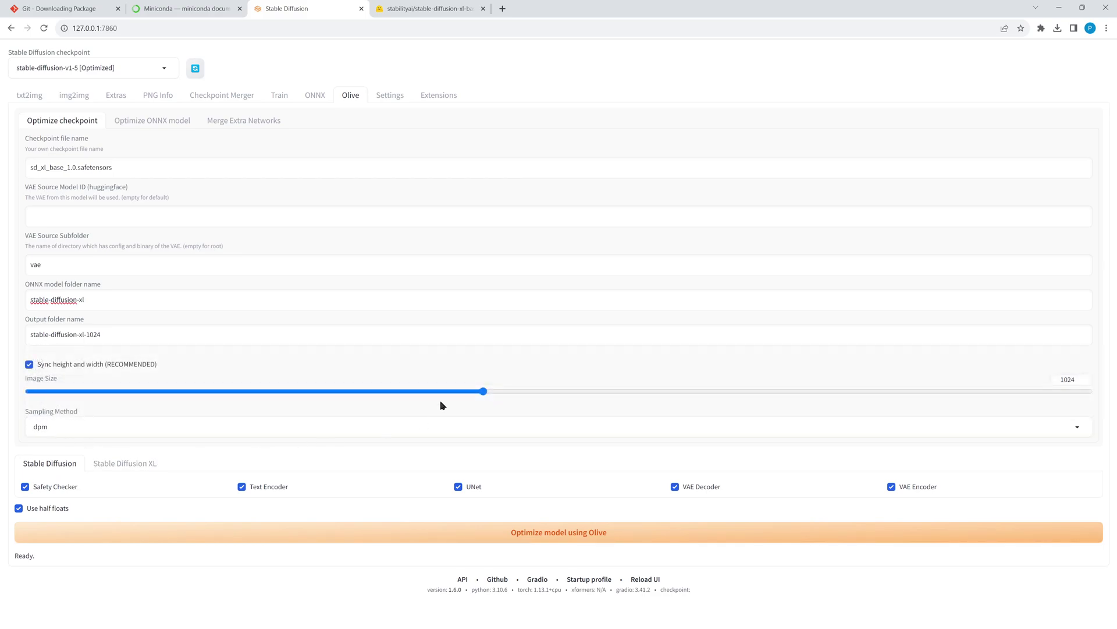
Choose the Stable Diffusion XL component set and start optimizing the checkpoint with Olive.
left_click(27, 490)
left_click(129, 464)
left_click(35, 465)
left_click(104, 464)
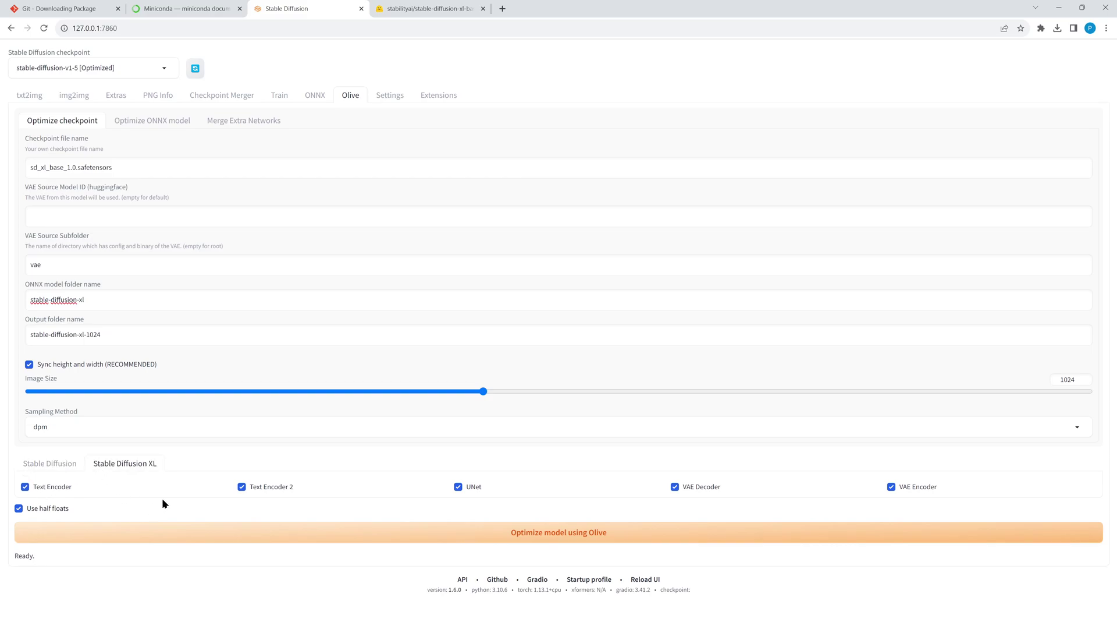
left_click(419, 536)
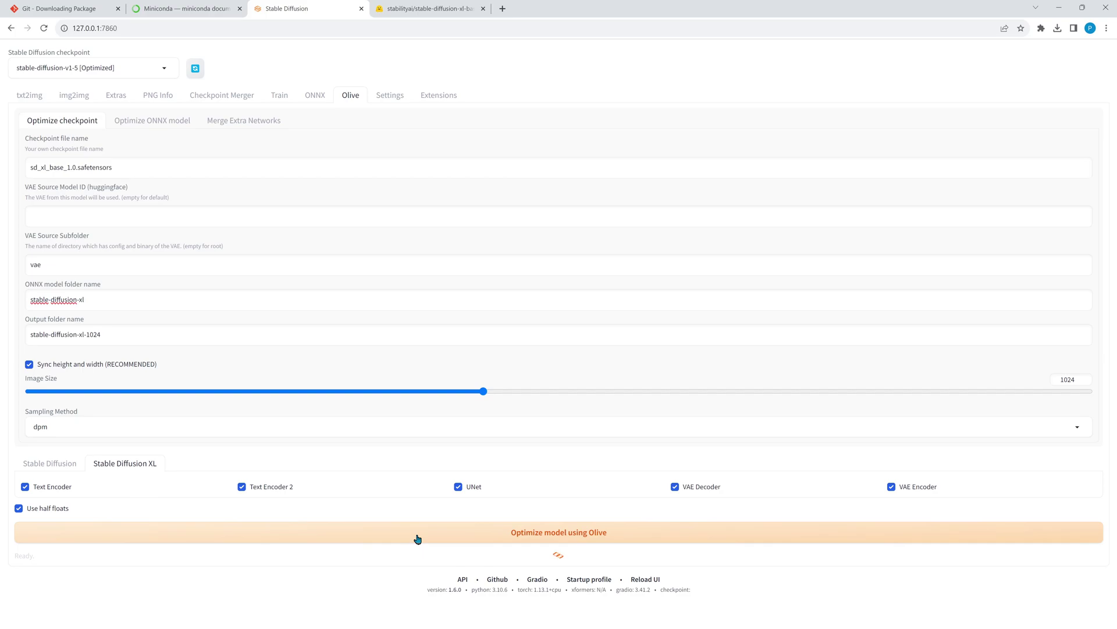